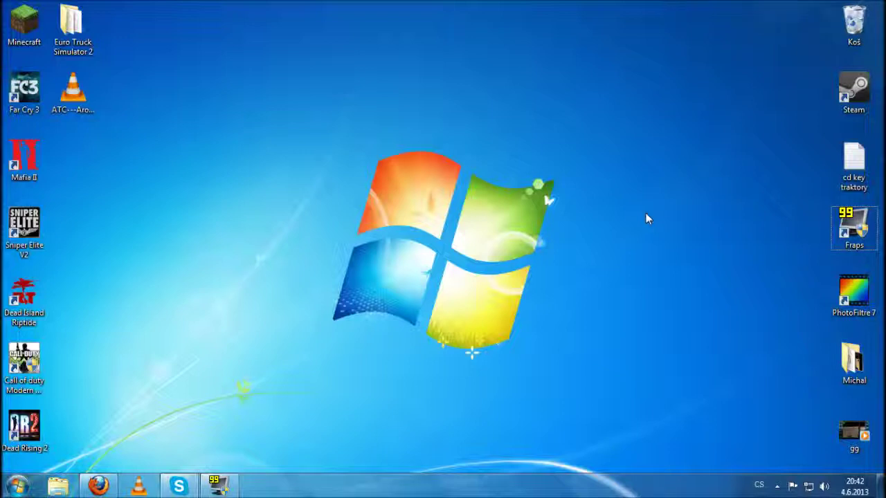
Restore and maximize Firefox, then go to the channel page from the video.
{"action": "left_click", "coordinate": [98, 485]}
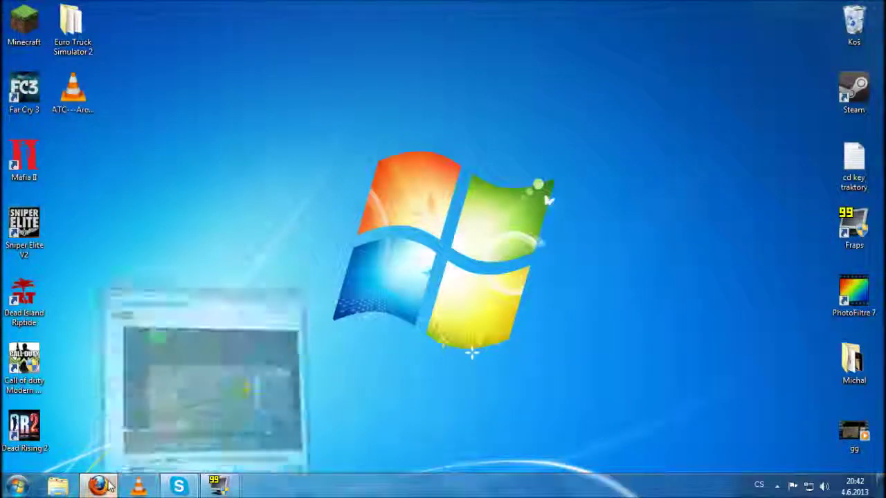
{"action": "left_click", "coordinate": [515, 55]}
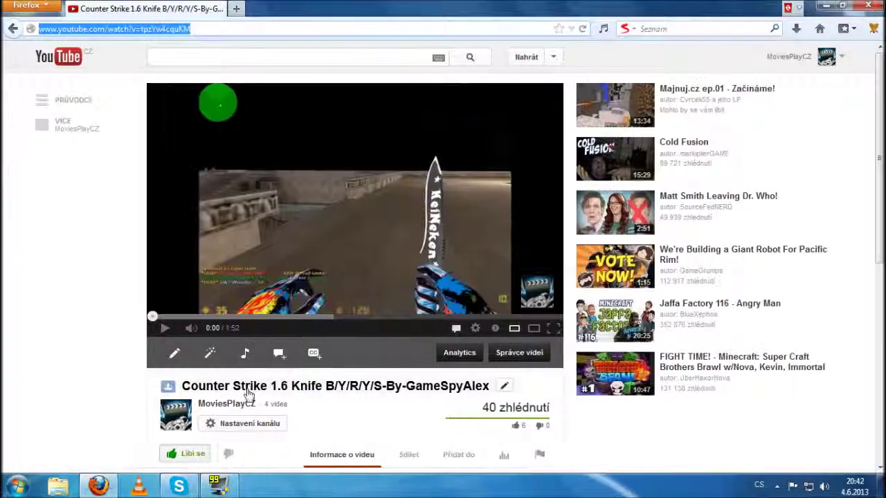
{"action": "left_click", "coordinate": [236, 406]}
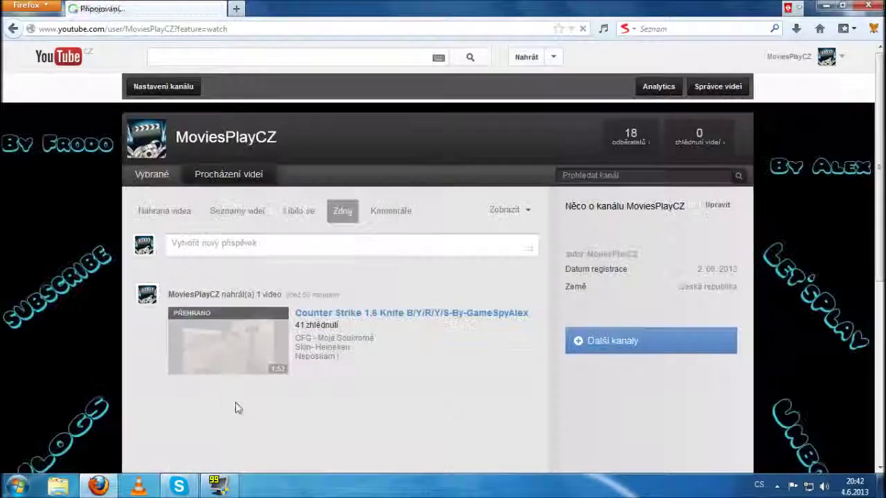
Remove the uploaded-video post from the channel feed with Odebrat ze zdroje.
{"action": "mouse_move", "coordinate": [415, 326]}
{"action": "left_click", "coordinate": [538, 292]}
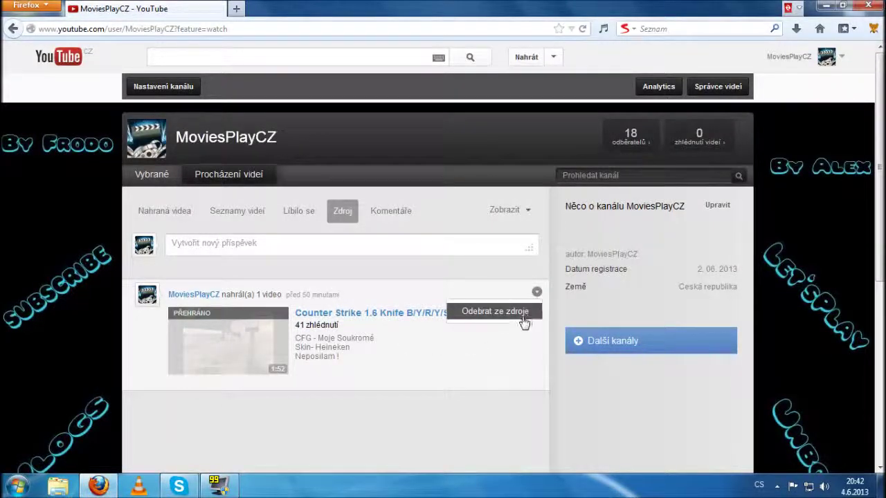
{"action": "left_click", "coordinate": [516, 313]}
{"action": "scroll", "coordinate": [43, 241], "scroll_direction": "down", "scroll_amount": 3}
{"action": "scroll", "coordinate": [43, 240], "scroll_direction": "up", "scroll_amount": 2}
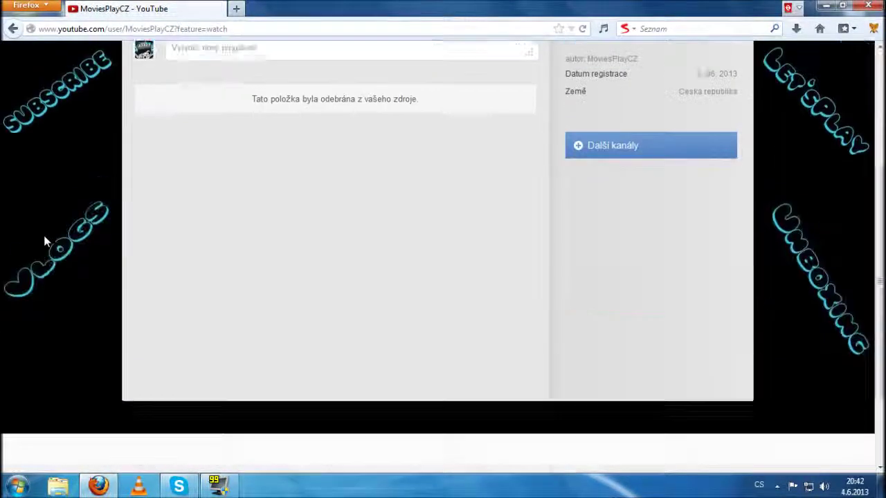
{"action": "scroll", "coordinate": [44, 241], "scroll_direction": "up", "scroll_amount": 4}
{"action": "scroll", "coordinate": [761, 235], "scroll_direction": "down", "scroll_amount": 3}
{"action": "scroll", "coordinate": [769, 246], "scroll_direction": "down", "scroll_amount": 3}
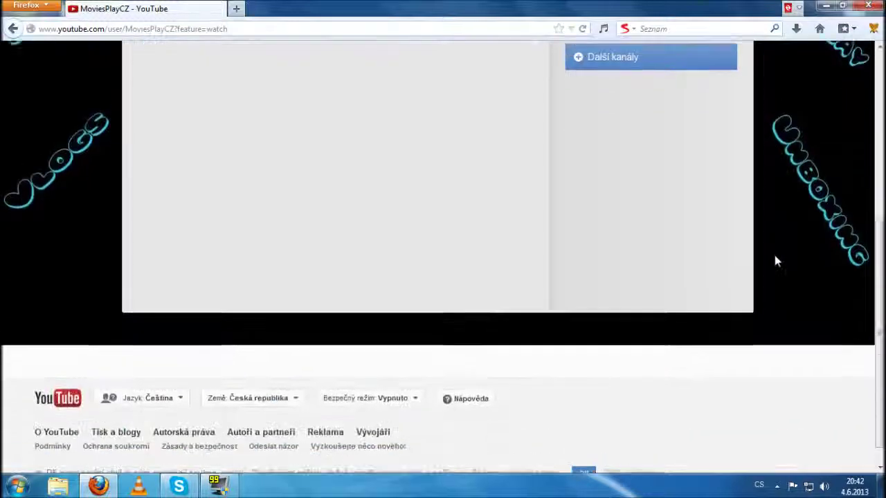
{"action": "scroll", "coordinate": [774, 260], "scroll_direction": "up", "scroll_amount": 5}
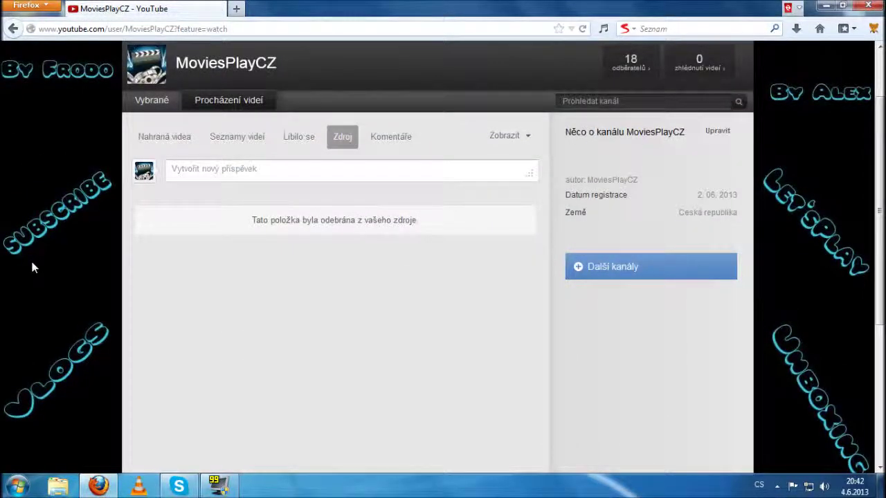
{"action": "scroll", "coordinate": [46, 246], "scroll_direction": "up", "scroll_amount": 2}
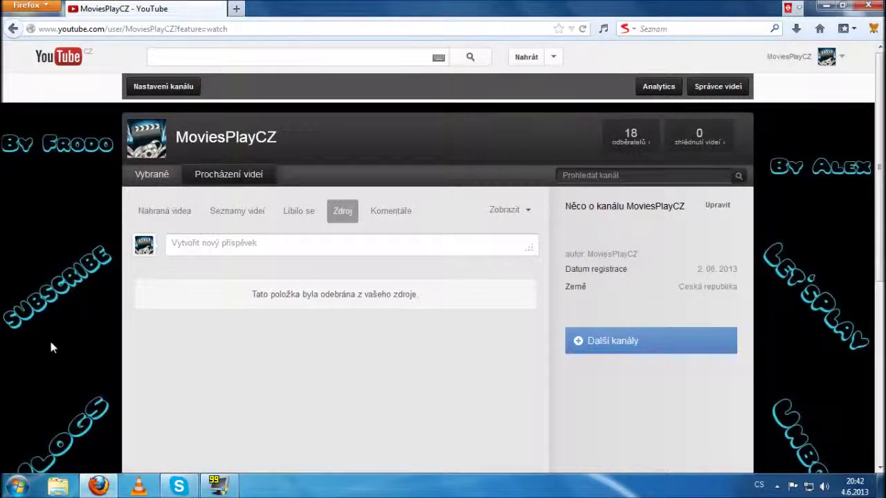
{"action": "scroll", "coordinate": [54, 334], "scroll_direction": "down", "scroll_amount": 2}
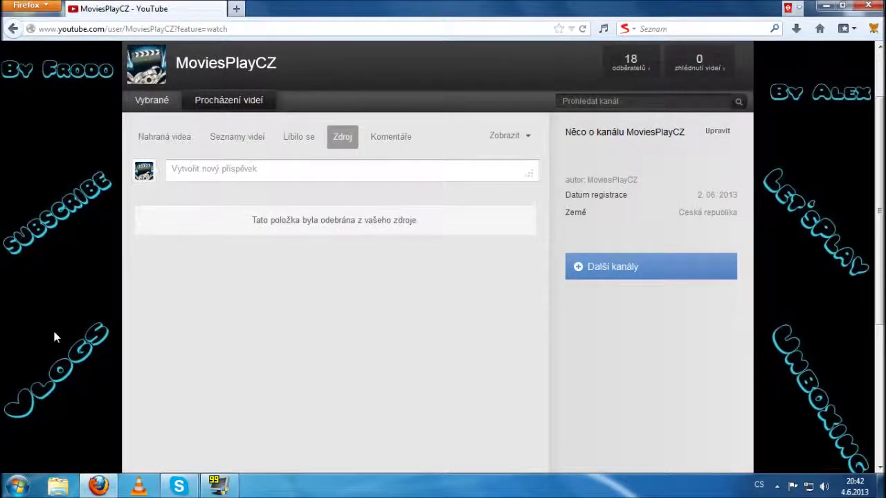
{"action": "scroll", "coordinate": [808, 298], "scroll_direction": "down", "scroll_amount": 2}
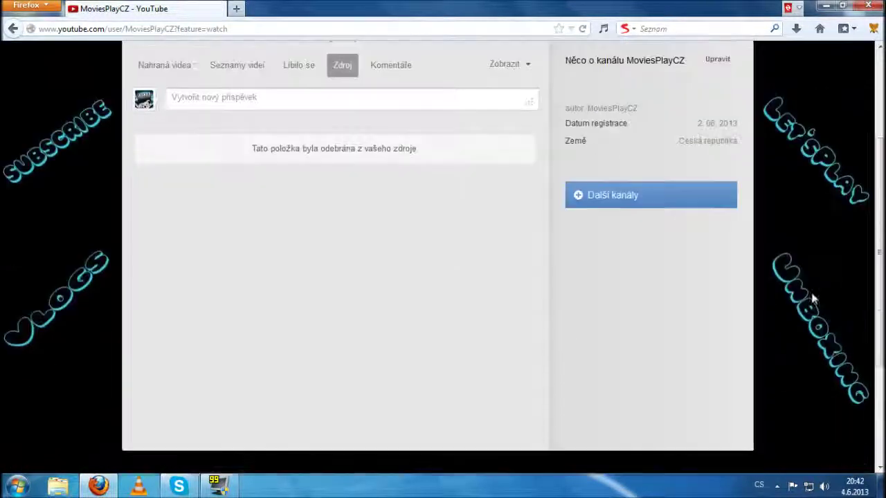
{"action": "scroll", "coordinate": [812, 290], "scroll_direction": "down", "scroll_amount": 2}
{"action": "scroll", "coordinate": [812, 290], "scroll_direction": "up", "scroll_amount": 6}
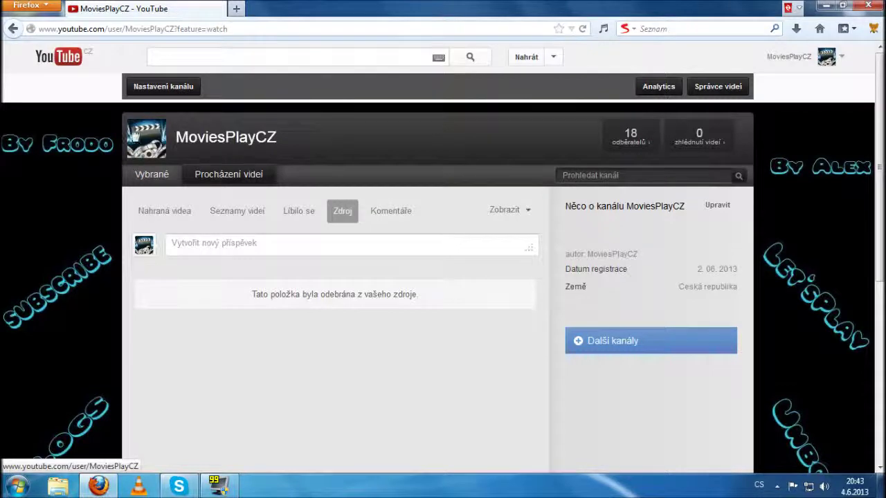
Minimize Firefox and launch Adobe Photoshop CS6 from the Start menu.
{"action": "left_click", "coordinate": [826, 6]}
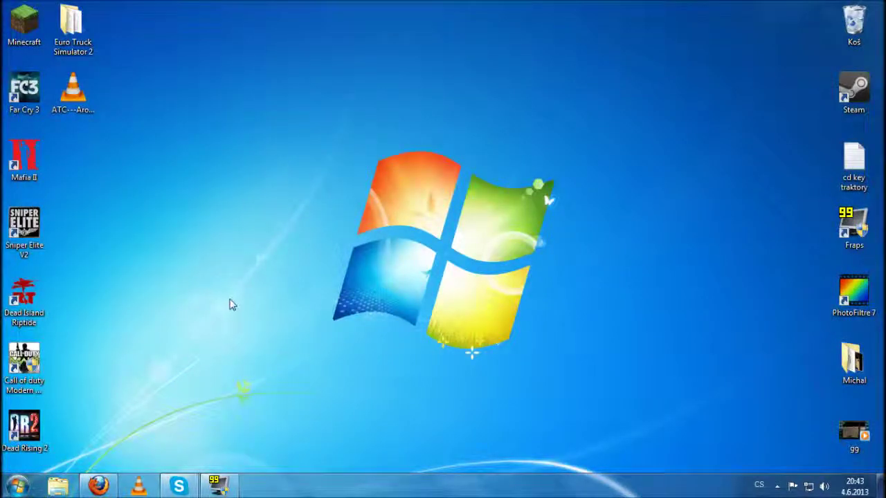
{"action": "left_click", "coordinate": [97, 486]}
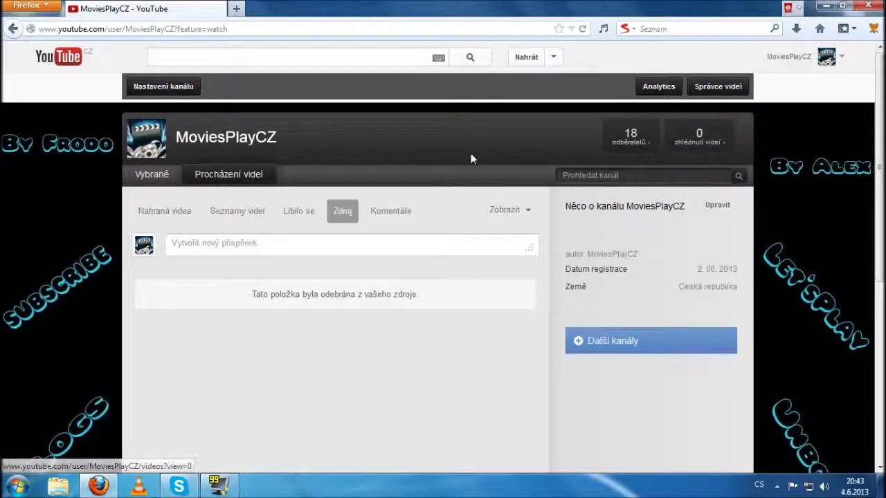
{"action": "left_click", "coordinate": [825, 6]}
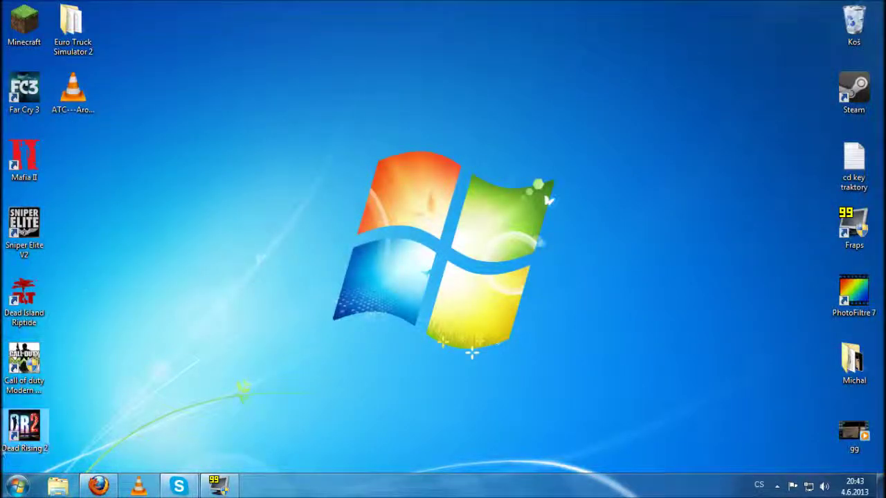
{"action": "left_click", "coordinate": [17, 486]}
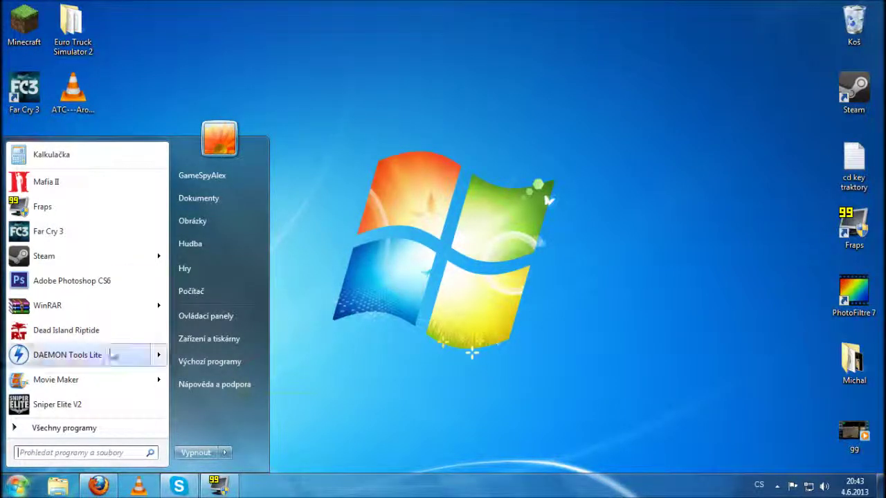
{"action": "left_click", "coordinate": [92, 283]}
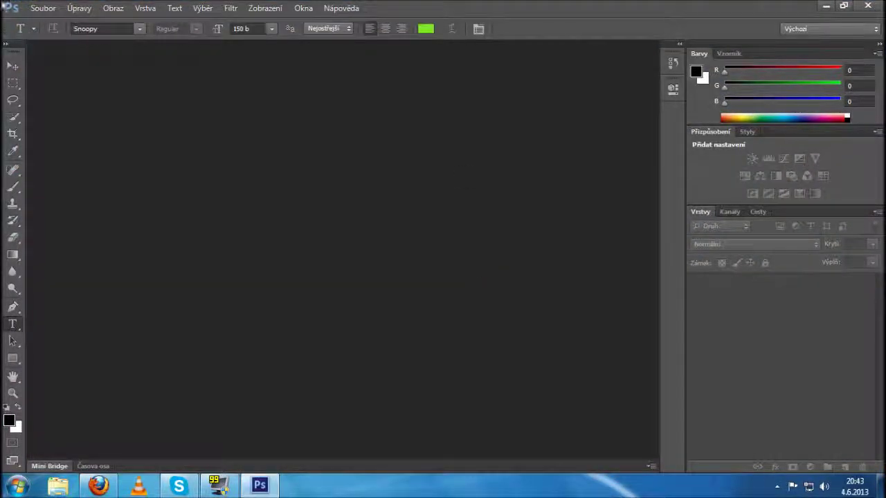
Glance at Photoshop's File menu, then bring the Firefox channel page back.
{"action": "left_click", "coordinate": [43, 8]}
{"action": "left_click", "coordinate": [356, 142]}
{"action": "left_click", "coordinate": [99, 486]}
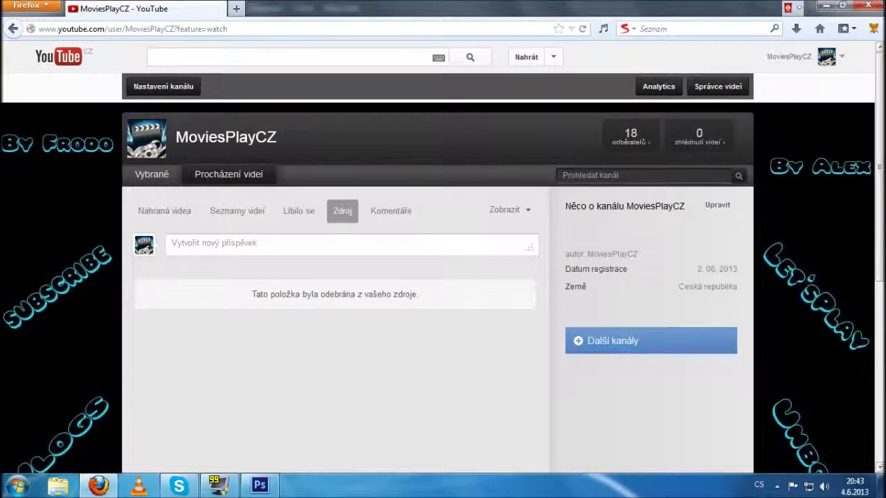
{"action": "key", "text": "F11"}
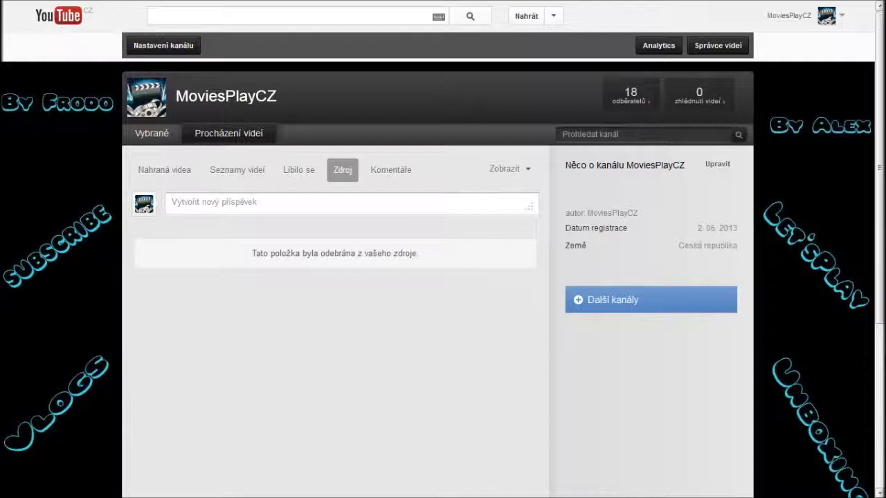
{"action": "key", "text": "F11"}
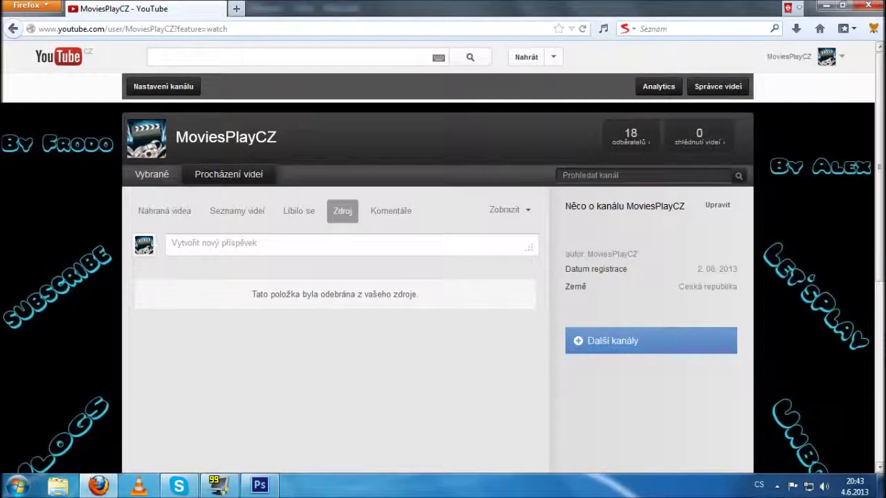
Create a new 1360 × 768 px document via Soubor > Nový and paste the channel screenshot.
{"action": "left_click", "coordinate": [823, 5]}
{"action": "left_click", "coordinate": [42, 8]}
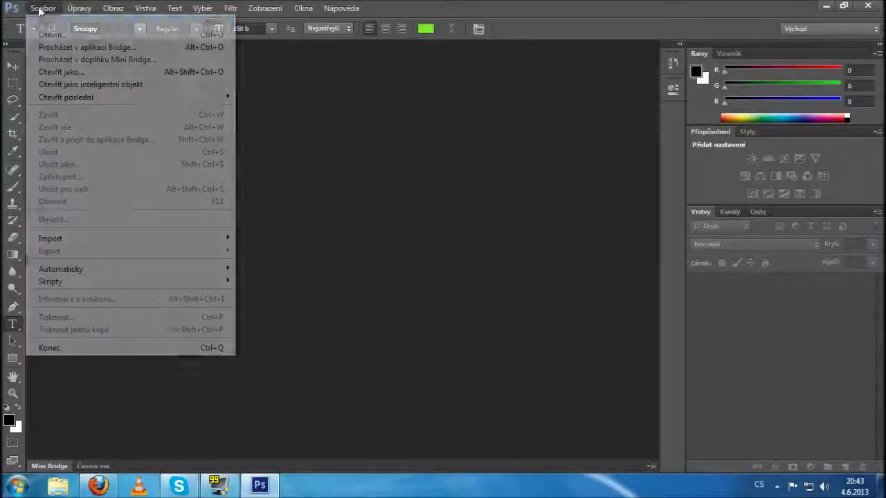
{"action": "left_click", "coordinate": [76, 21]}
{"action": "key", "text": "Tab"}
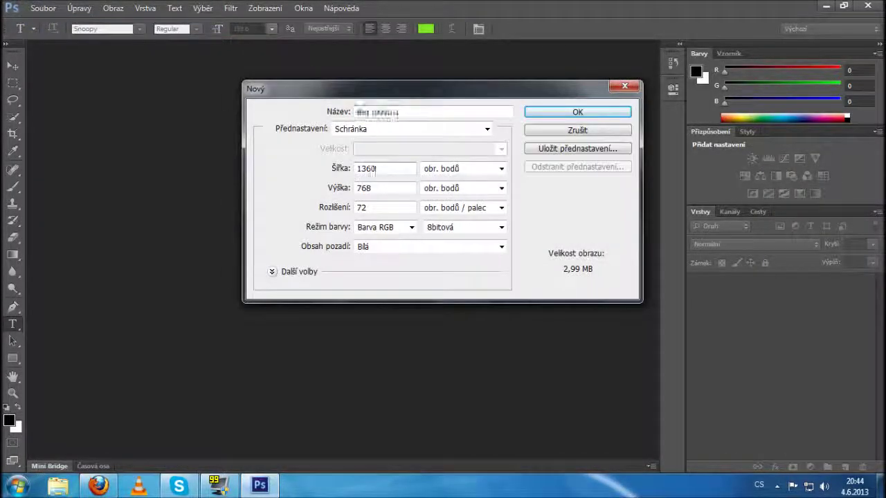
{"action": "key", "text": "Tab"}
{"action": "key", "text": "Tab"}
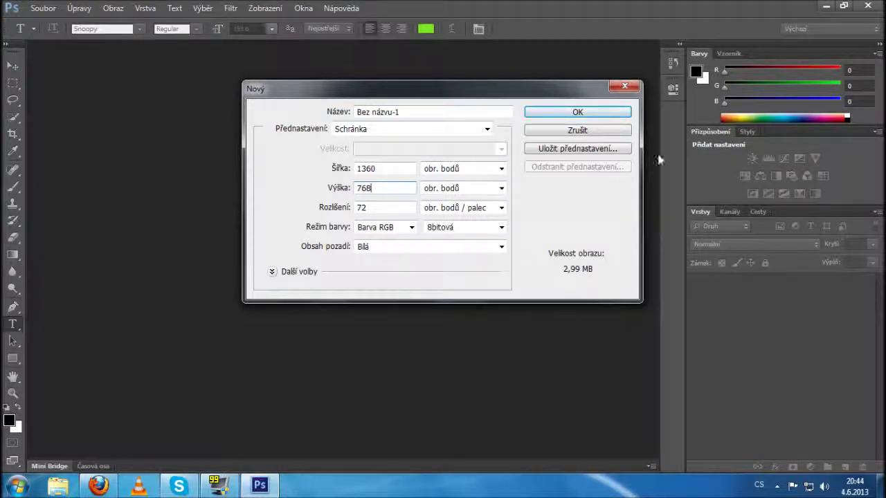
{"action": "left_click", "coordinate": [613, 112]}
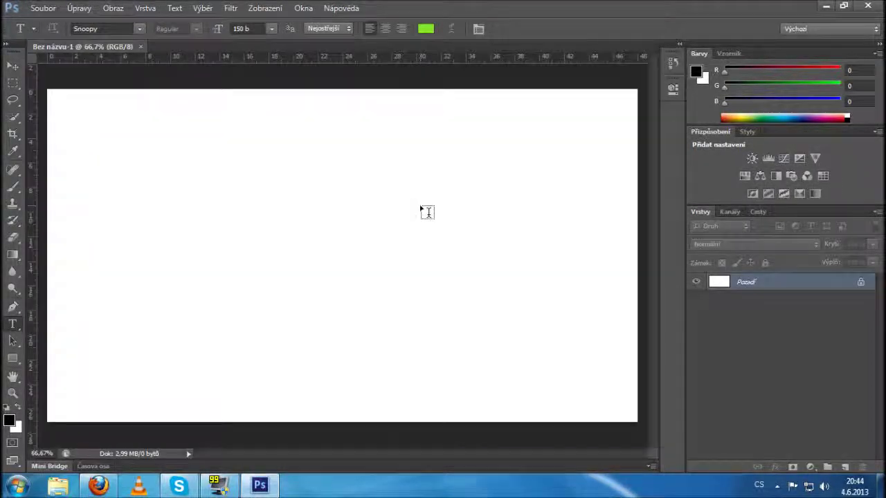
{"action": "key", "text": "ctrl+v"}
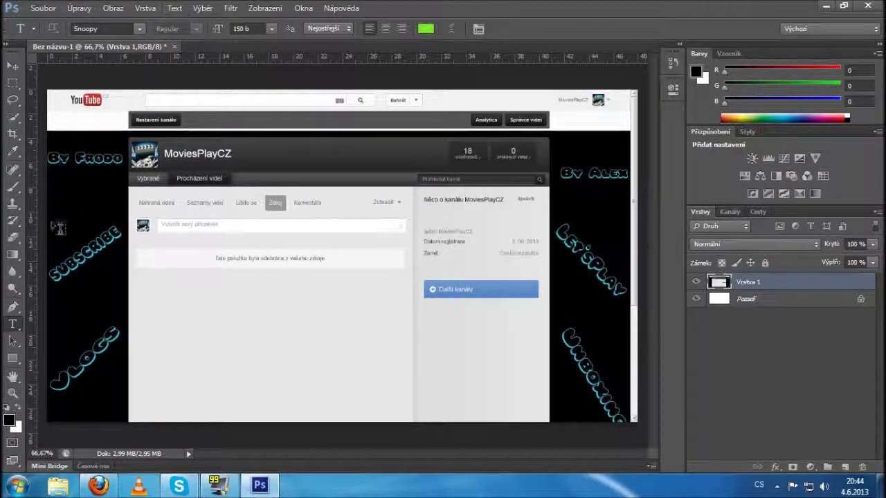
Place vertical guides at about 6.61 cm and 40.89 cm from the left ruler.
{"action": "left_click", "coordinate": [202, 9]}
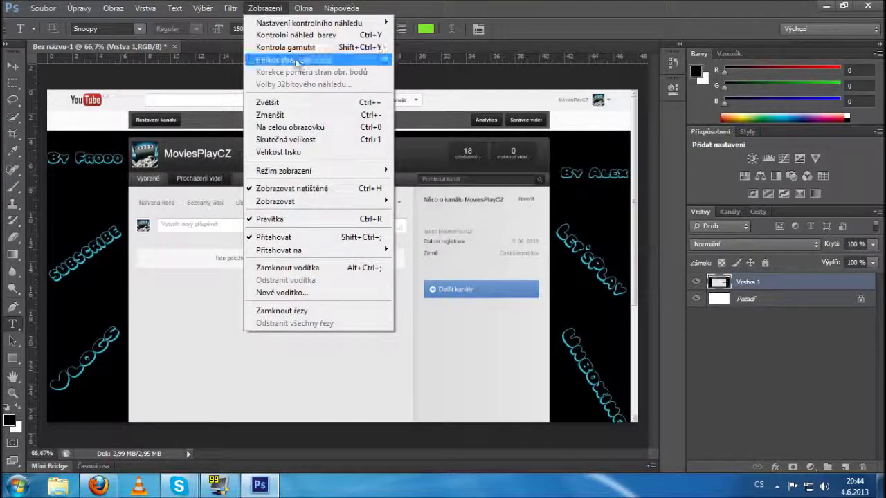
{"action": "left_click", "coordinate": [33, 81]}
{"action": "left_click_drag", "start_coordinate": [33, 81], "coordinate": [133, 80]}
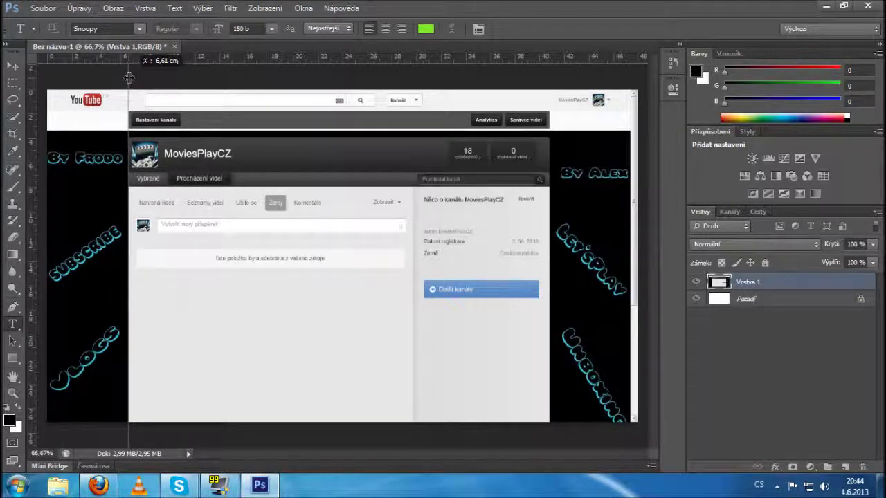
{"action": "left_click_drag", "start_coordinate": [132, 81], "coordinate": [129, 78]}
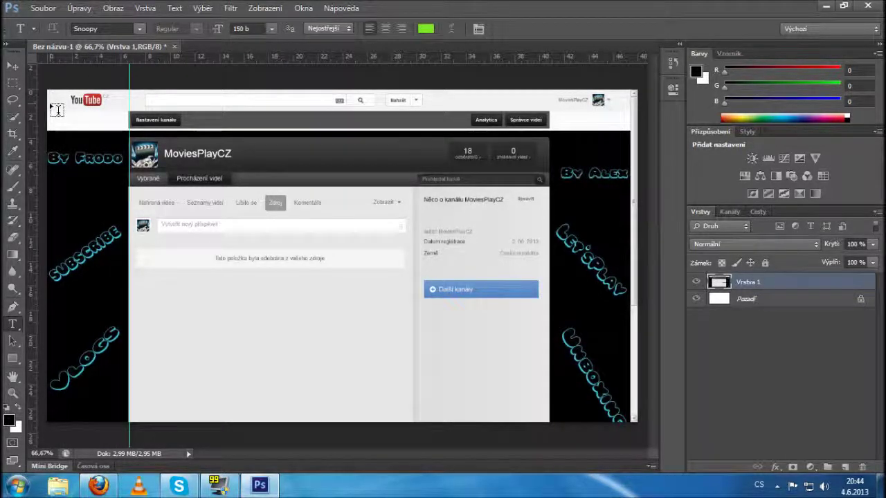
{"action": "left_click_drag", "start_coordinate": [32, 123], "coordinate": [551, 143]}
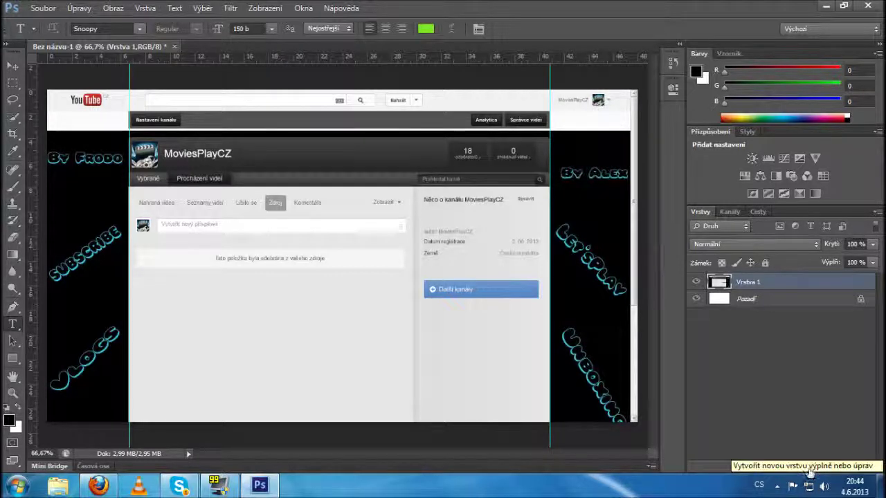
Check the fill/adjustment layer menu without adding a layer, then return to the document.
{"action": "left_click", "coordinate": [811, 469]}
{"action": "left_click", "coordinate": [730, 354]}
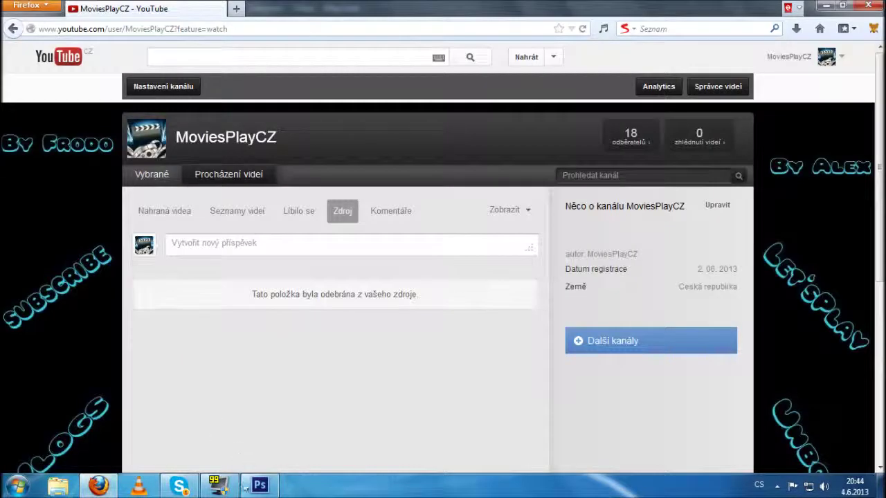
{"action": "left_click", "coordinate": [260, 485]}
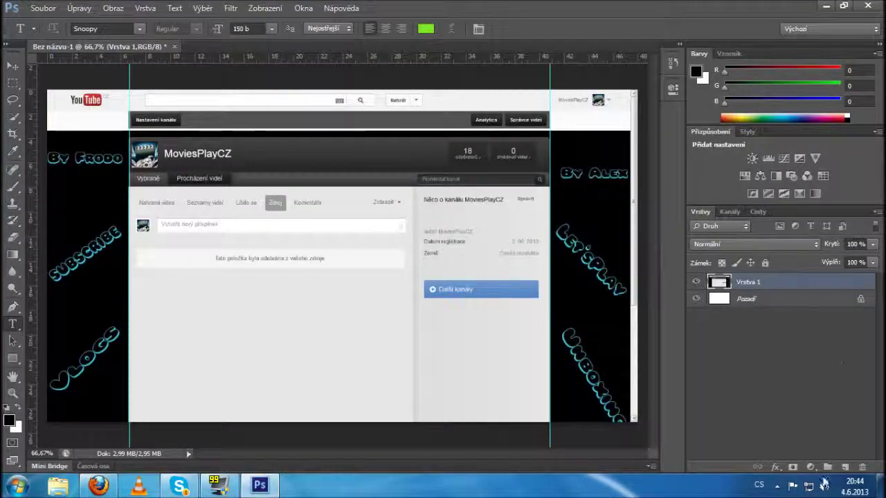
Add a Solid Color fill layer in yellow d7aa00 over the whole canvas.
{"action": "left_click", "coordinate": [811, 467]}
{"action": "left_click", "coordinate": [793, 188]}
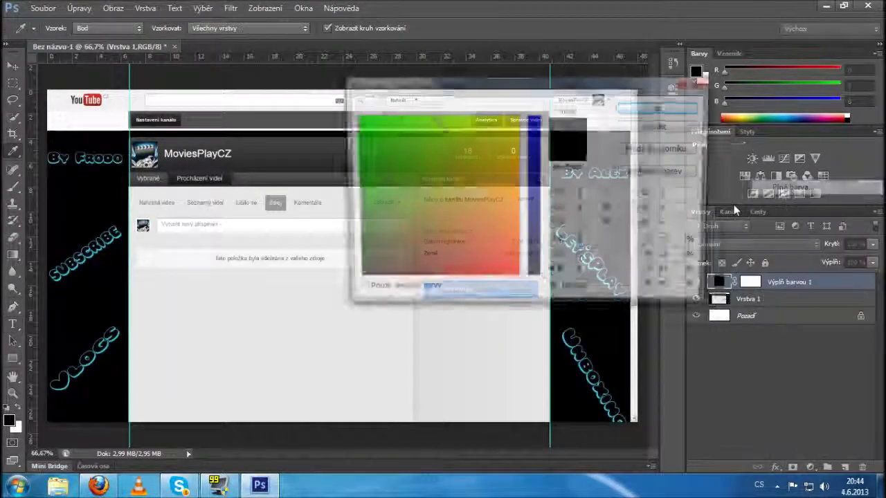
{"action": "mouse_move", "coordinate": [370, 149]}
{"action": "left_mouse_down"}
{"action": "mouse_move", "coordinate": [360, 116]}
{"action": "mouse_move", "coordinate": [493, 171]}
{"action": "left_mouse_up"}
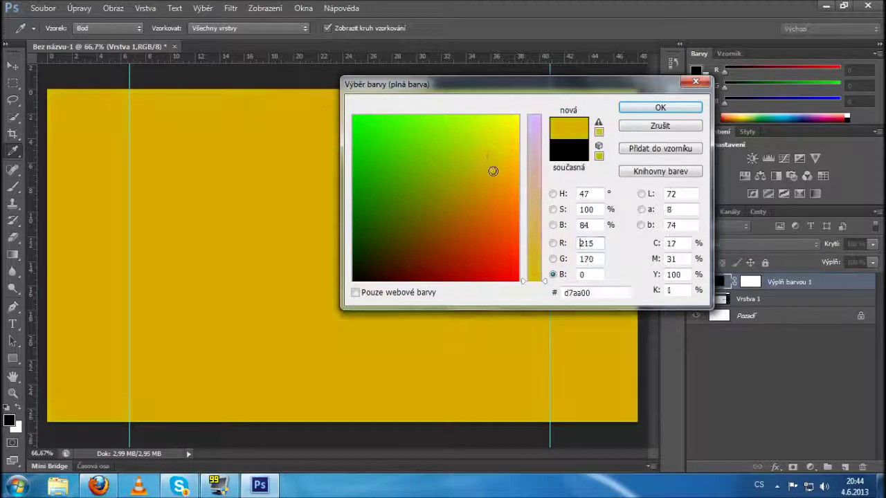
{"action": "left_click", "coordinate": [655, 108]}
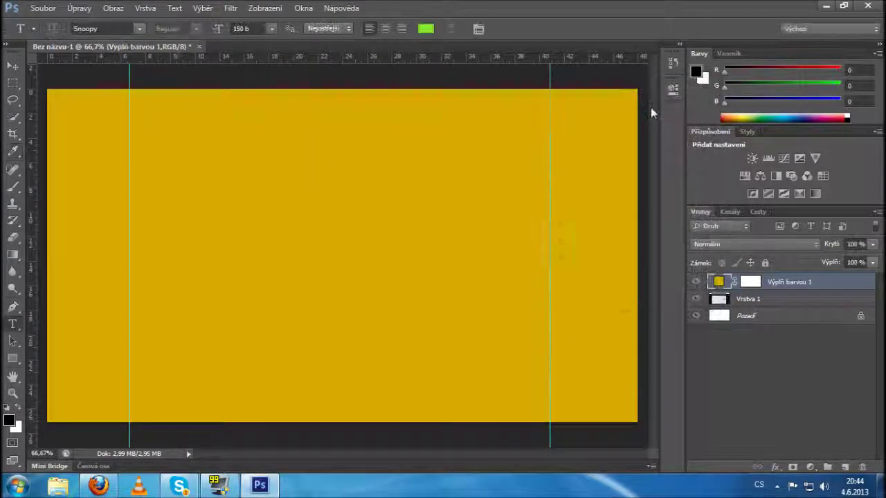
{"action": "left_click", "coordinate": [813, 468]}
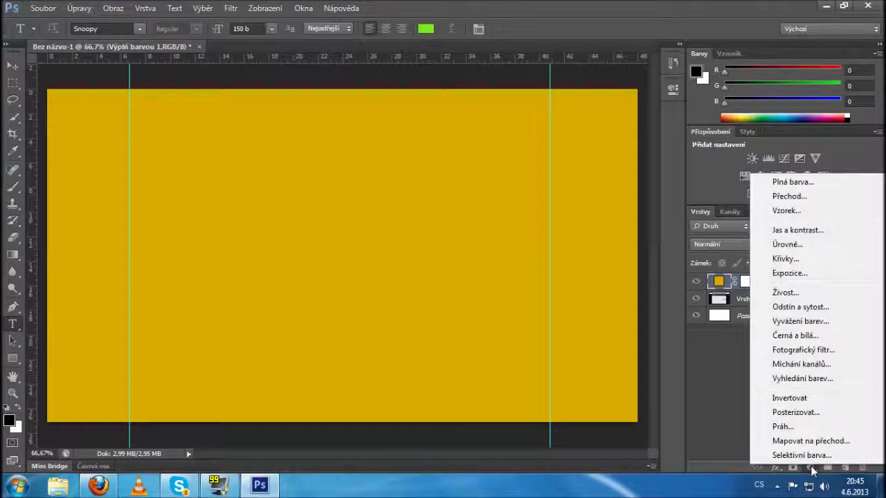
{"action": "left_click", "coordinate": [813, 471]}
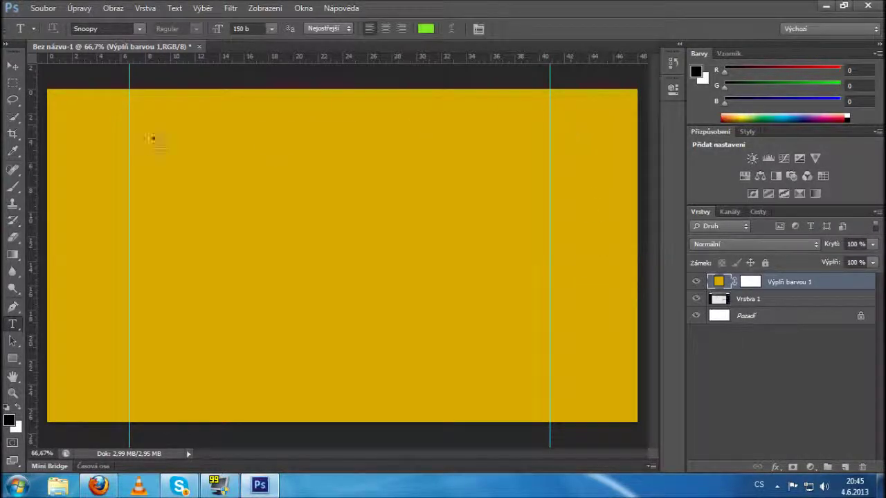
Keep the Snoopy font, type test letters FGG, then delete them.
{"action": "left_click", "coordinate": [140, 28]}
{"action": "key", "text": "Escape"}
{"action": "left_click", "coordinate": [238, 176]}
{"action": "type", "text": "FGG"}
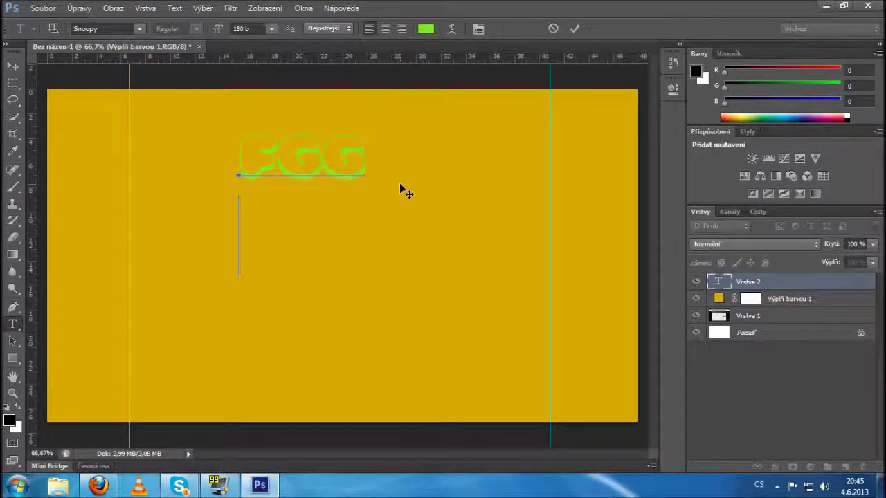
{"action": "left_click", "coordinate": [364, 149]}
{"action": "key", "text": "Left"}
{"action": "key", "text": "BackSpace"}
{"action": "key", "text": "BackSpace"}
{"action": "key", "text": "Delete"}
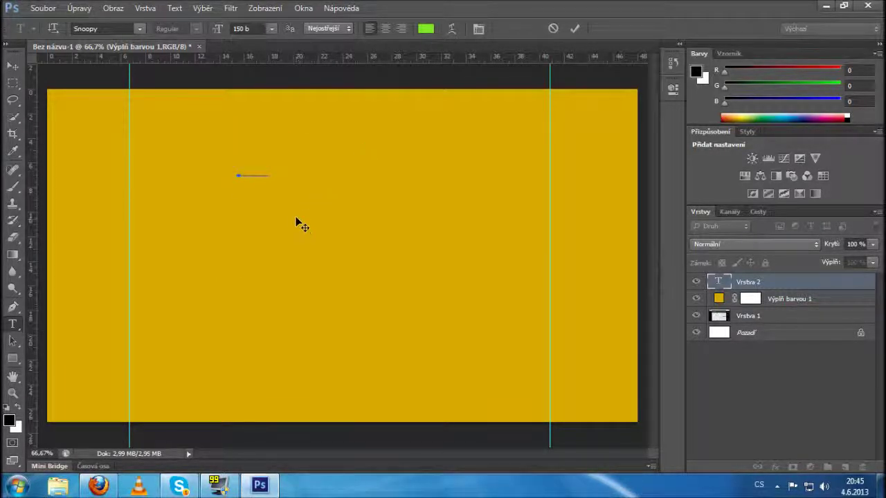
{"action": "left_click", "coordinate": [769, 371]}
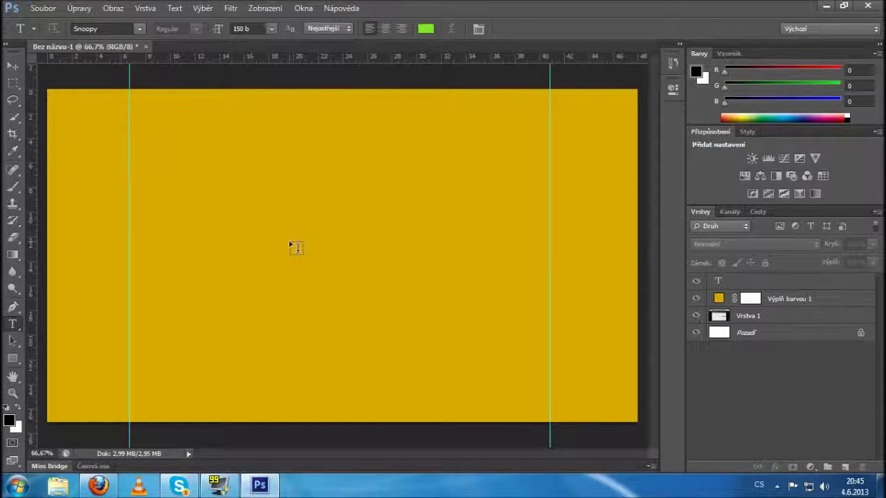
Type AHOJ mid-canvas, fixing the typo, and move it left and down.
{"action": "left_click", "coordinate": [292, 241]}
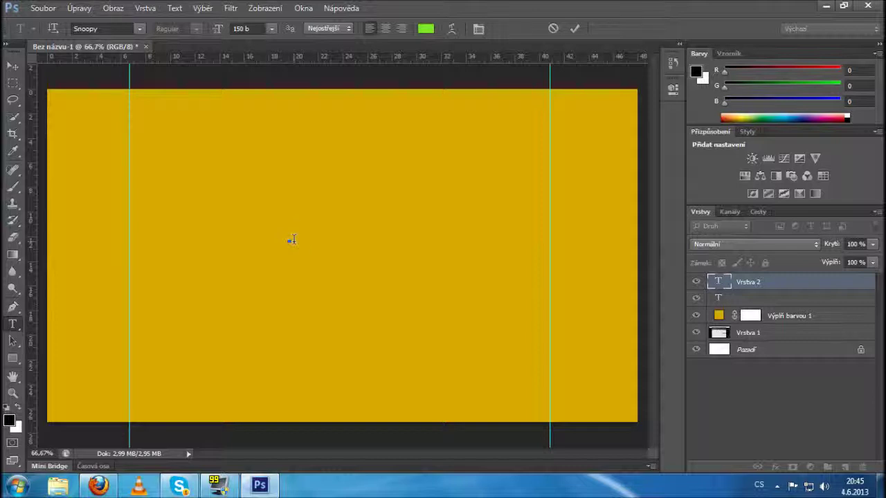
{"action": "type", "text": "AMPOU"}
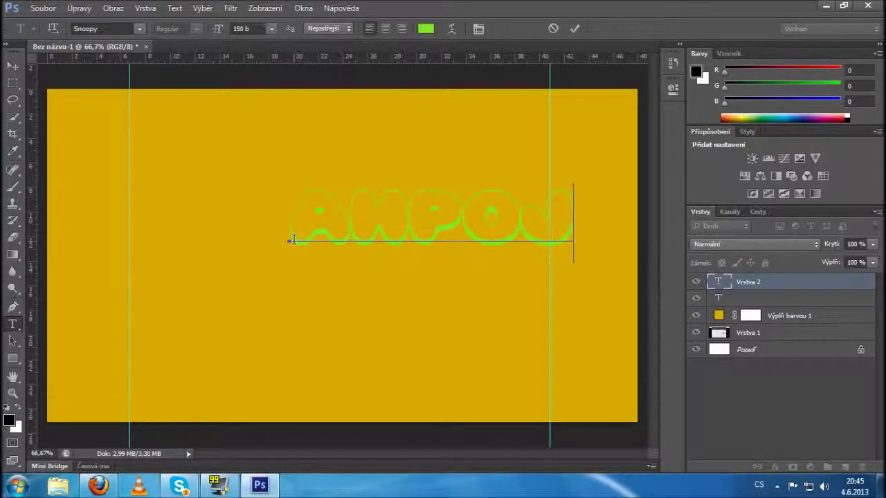
{"action": "key", "text": "BackSpace"}
{"action": "key", "text": "BackSpace"}
{"action": "key", "text": "BackSpace"}
{"action": "type", "text": "O"}
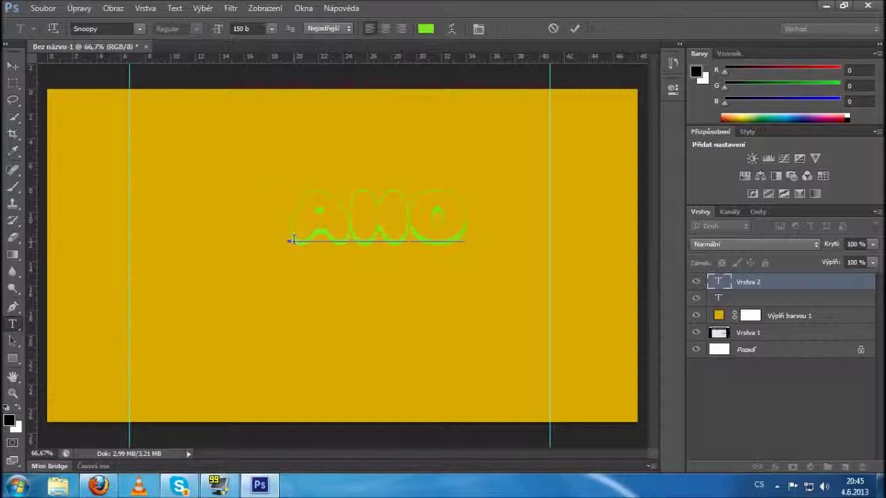
{"action": "type", "text": "U"}
{"action": "left_click_drag", "start_coordinate": [456, 317], "coordinate": [380, 342]}
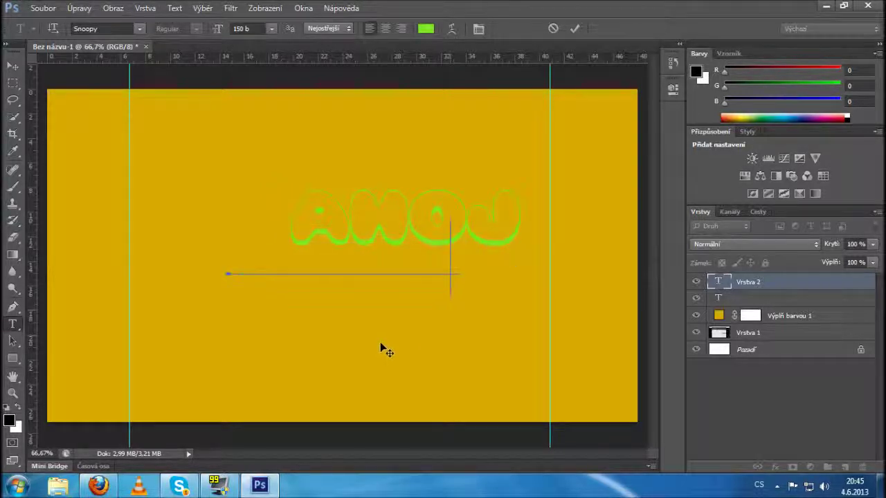
{"action": "left_click", "coordinate": [243, 29]}
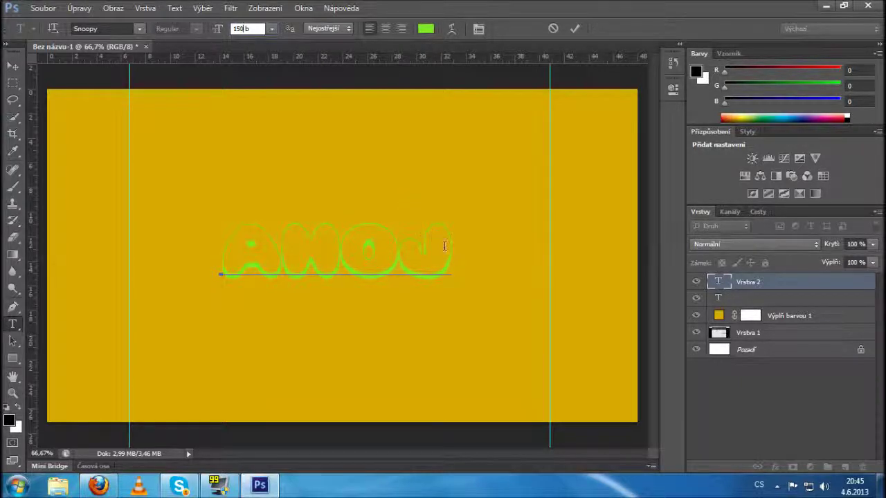
Select the AHOJ text and set its font size to 70 pt.
{"action": "mouse_move", "coordinate": [445, 246]}
{"action": "left_mouse_down"}
{"action": "mouse_move", "coordinate": [396, 270]}
{"action": "mouse_move", "coordinate": [220, 273]}
{"action": "left_mouse_up"}
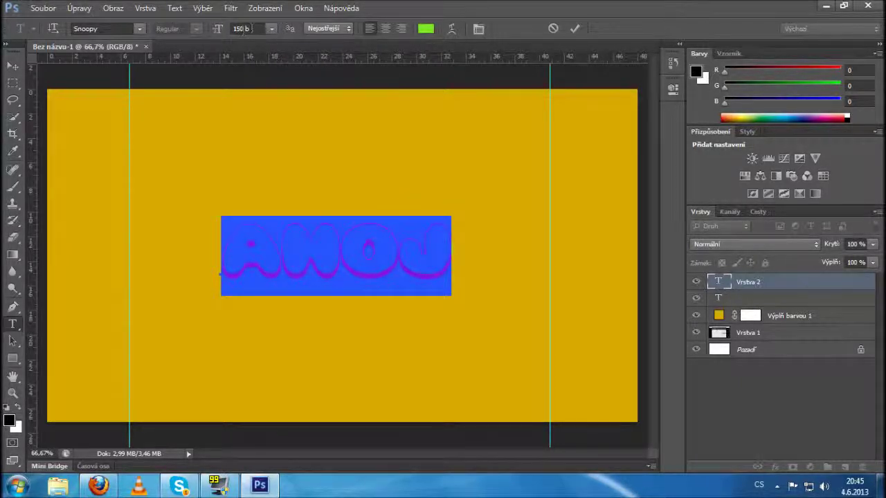
{"action": "key", "text": "Return"}
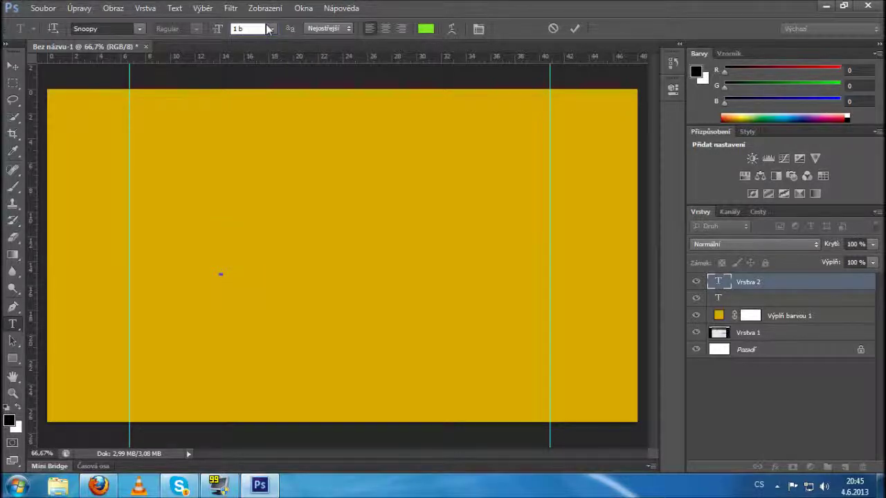
{"action": "type", "text": "10"}
{"action": "key", "text": "BackSpace"}
{"action": "key", "text": "BackSpace"}
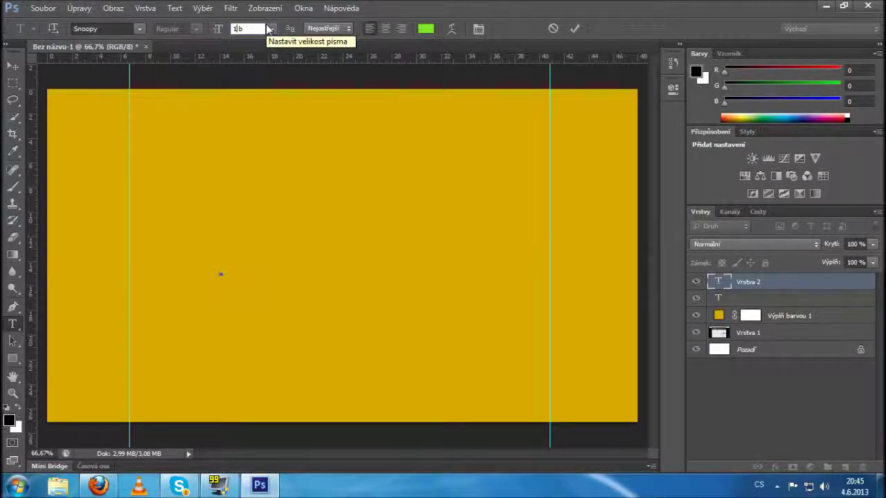
{"action": "type", "text": "70"}
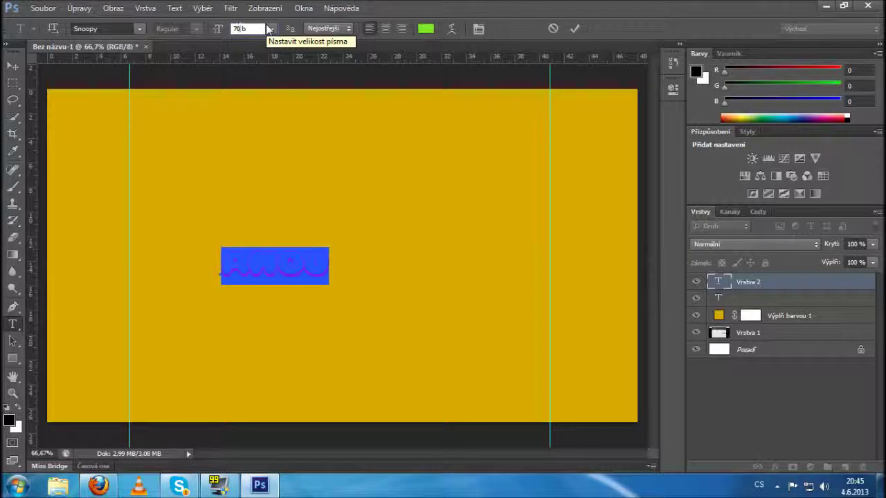
{"action": "key", "text": "BackSpace"}
{"action": "type", "text": "0"}
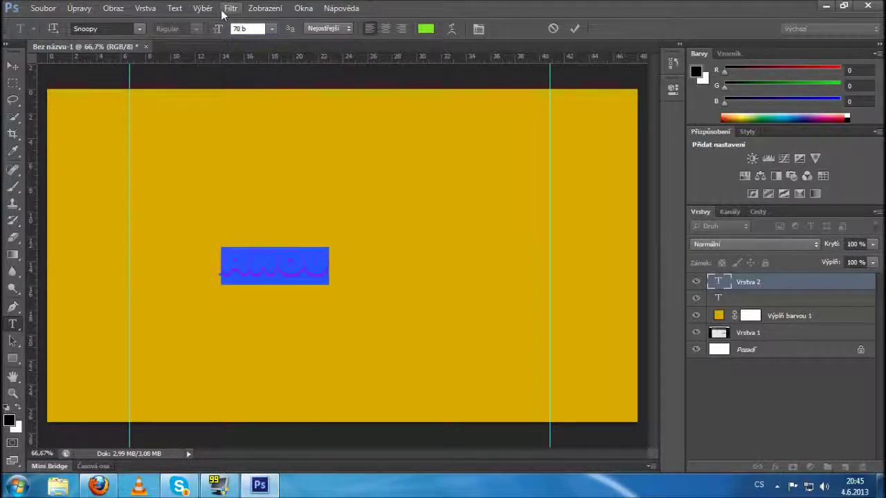
{"action": "key", "text": "Return"}
{"action": "left_click", "coordinate": [303, 265]}
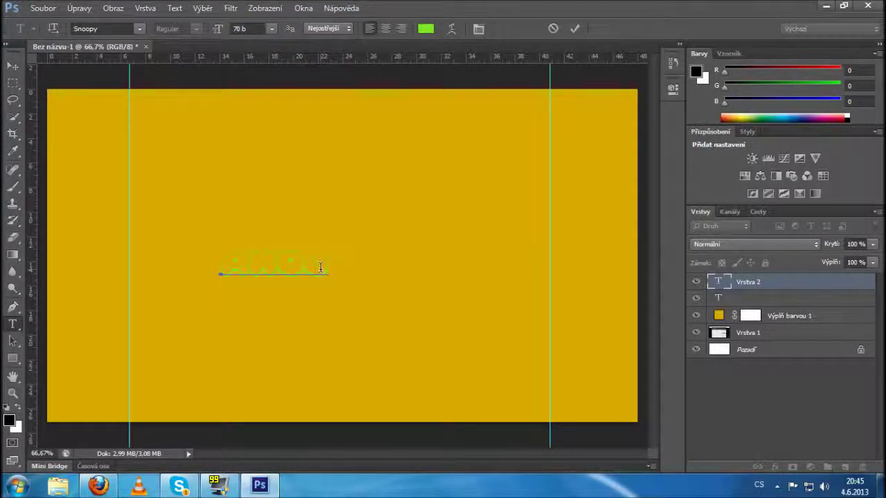
{"action": "key", "text": "ctrl"}
Rotate AHOJ about 71.4° and place it near the canvas's upper right edge.
{"action": "left_click_drag", "start_coordinate": [314, 269], "coordinate": [605, 234]}
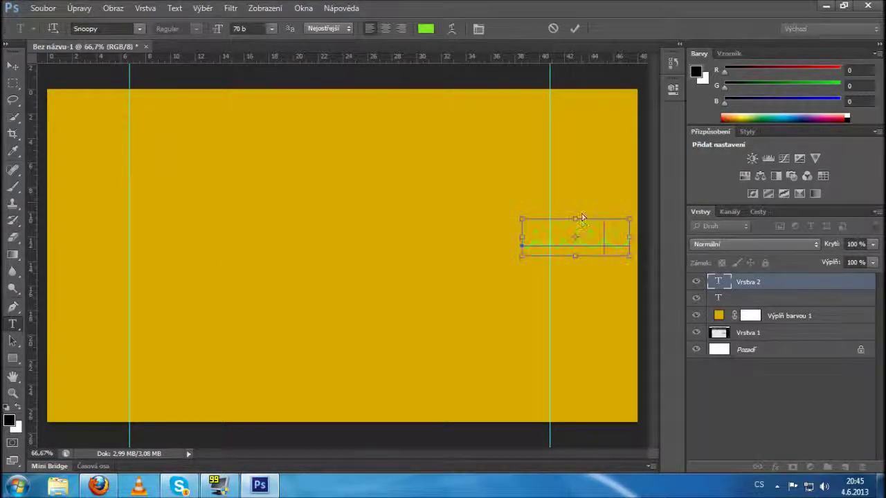
{"action": "left_click_drag", "start_coordinate": [575, 203], "coordinate": [607, 234]}
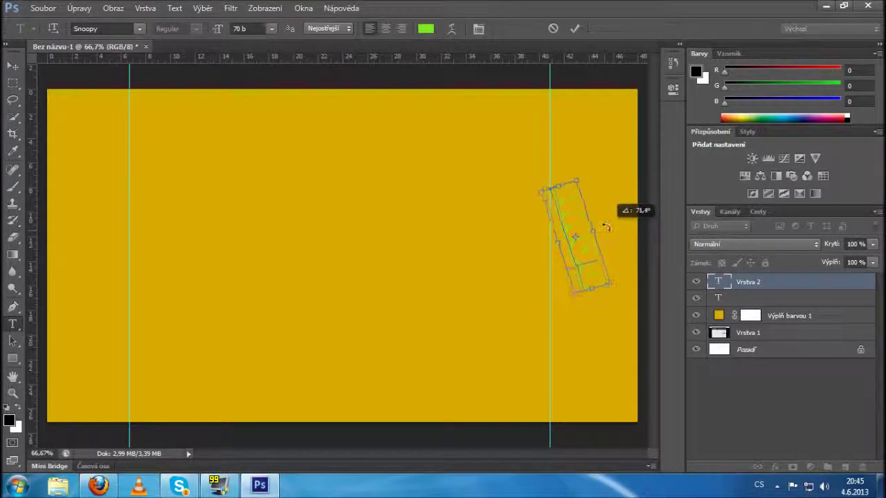
{"action": "mouse_move", "coordinate": [584, 222]}
{"action": "left_mouse_down"}
{"action": "mouse_move", "coordinate": [590, 161]}
{"action": "mouse_move", "coordinate": [592, 254]}
{"action": "left_mouse_up"}
{"action": "key", "text": "Return"}
Recolour the AHOJ text red (ff0025) and shift it slightly lower.
{"action": "left_click", "coordinate": [426, 28]}
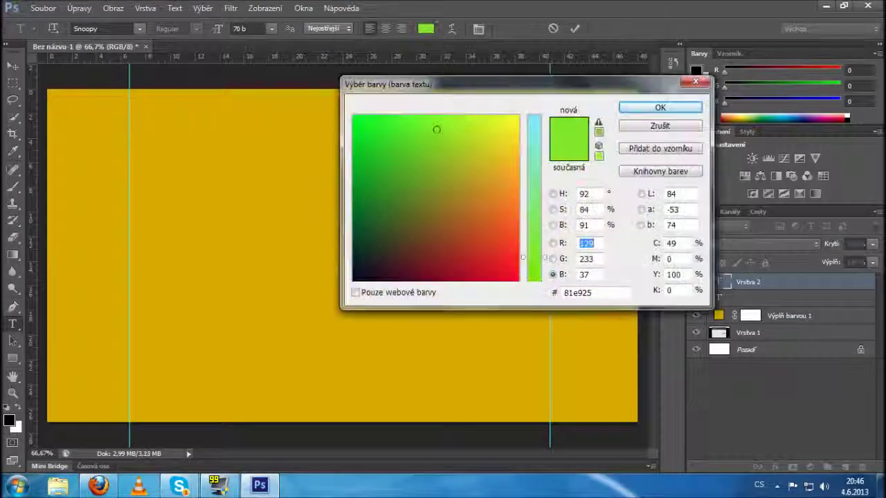
{"action": "left_click_drag", "start_coordinate": [495, 227], "coordinate": [537, 297]}
{"action": "left_click_drag", "start_coordinate": [534, 84], "coordinate": [311, 85]}
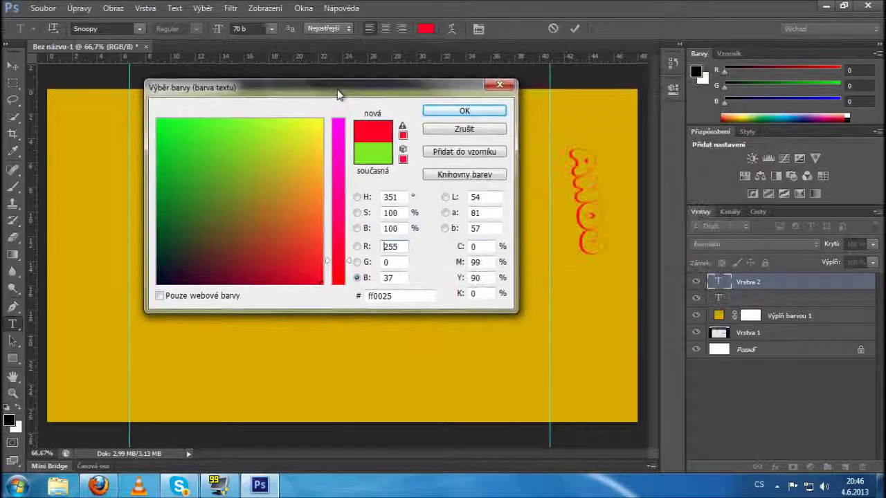
{"action": "left_click", "coordinate": [438, 107]}
{"action": "left_click_drag", "start_coordinate": [605, 274], "coordinate": [611, 355]}
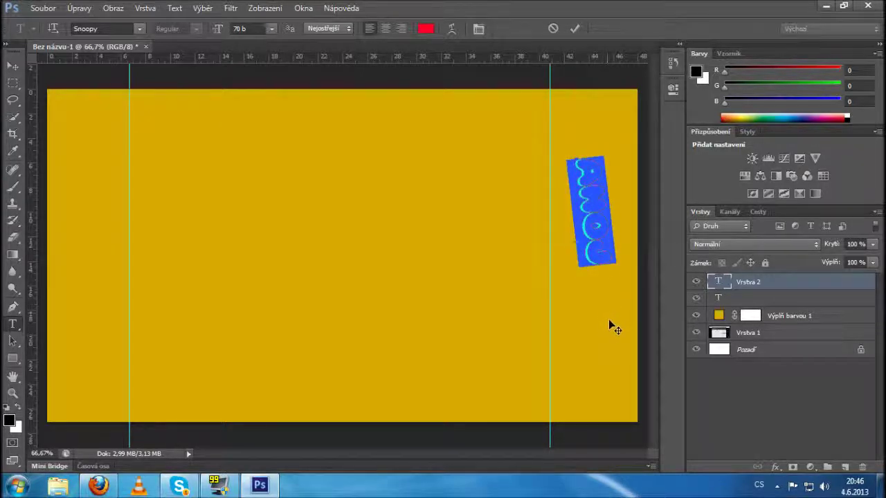
{"action": "left_click", "coordinate": [610, 302]}
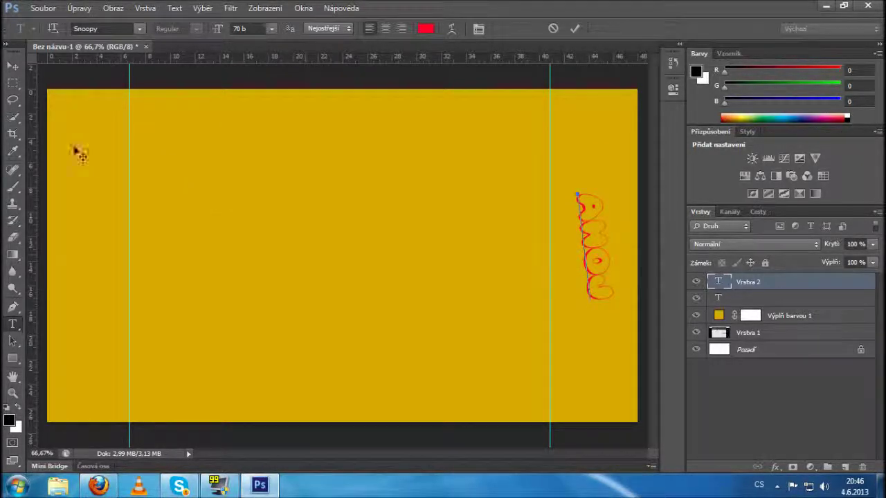
{"action": "left_click", "coordinate": [111, 489]}
Open Google in a new Firefox tab and go to Google Obrázky image search.
{"action": "left_click", "coordinate": [236, 8]}
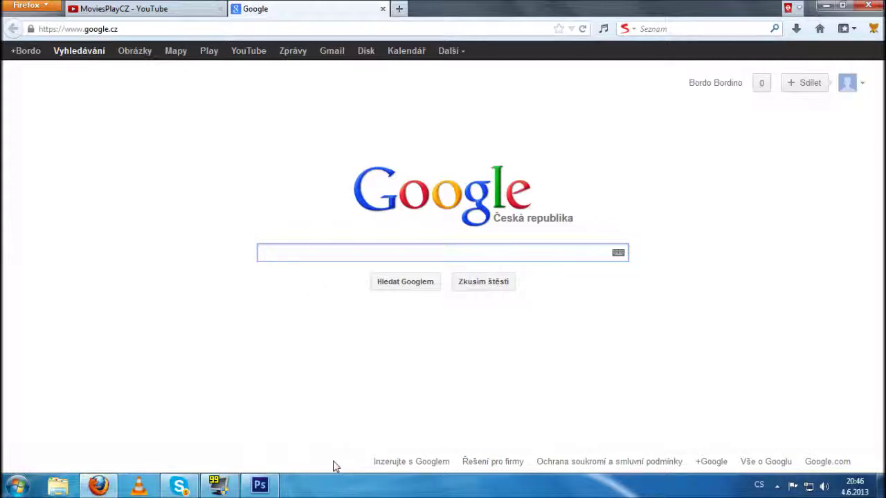
{"action": "left_click", "coordinate": [270, 487]}
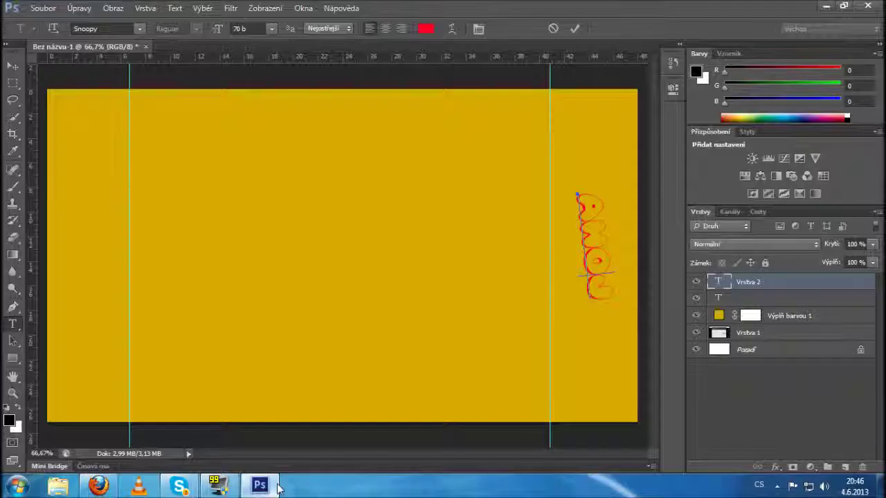
{"action": "left_click", "coordinate": [98, 485]}
{"action": "left_click", "coordinate": [135, 52]}
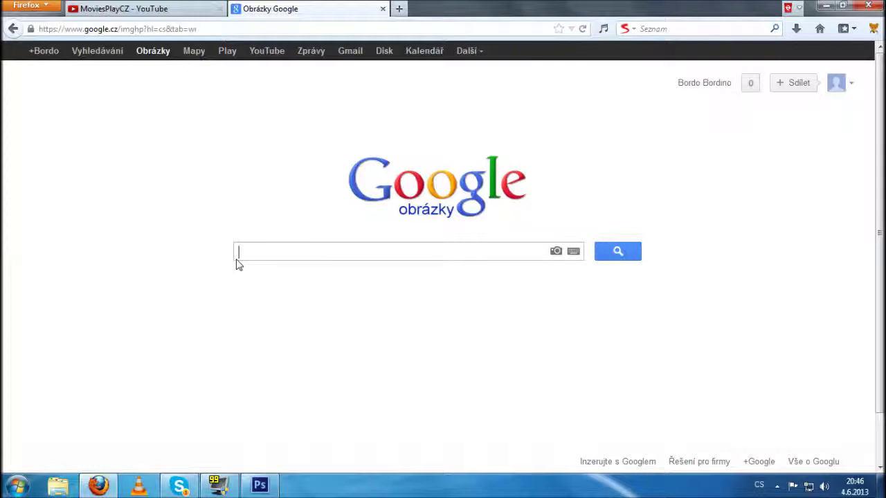
Search Google Images for 'auto' and browse the car results.
{"action": "type", "text": "auto"}
{"action": "key", "text": "Return"}
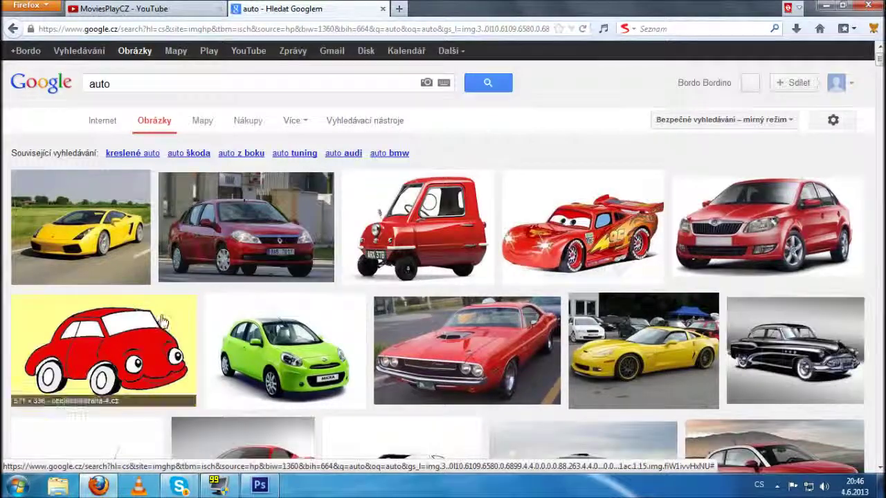
{"action": "scroll", "coordinate": [166, 317], "scroll_direction": "down", "scroll_amount": 5}
{"action": "scroll", "coordinate": [353, 308], "scroll_direction": "down", "scroll_amount": 5}
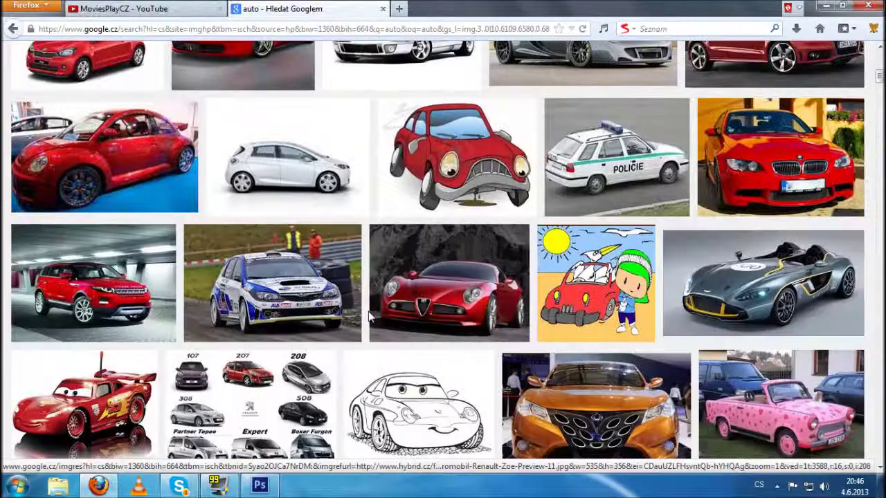
Save the sad red cartoon car picture to the computer, then return to Photoshop.
{"action": "left_click", "coordinate": [438, 175]}
{"action": "right_click", "coordinate": [310, 239]}
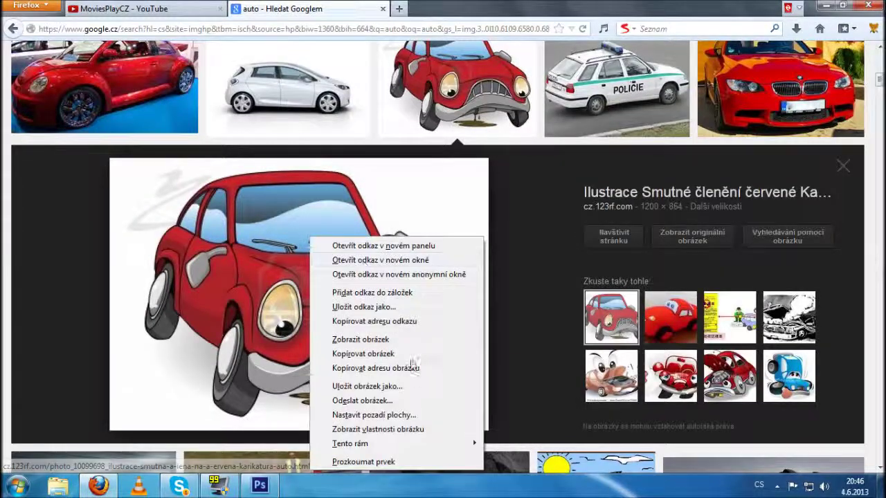
{"action": "left_click", "coordinate": [366, 386]}
{"action": "left_click", "coordinate": [307, 289]}
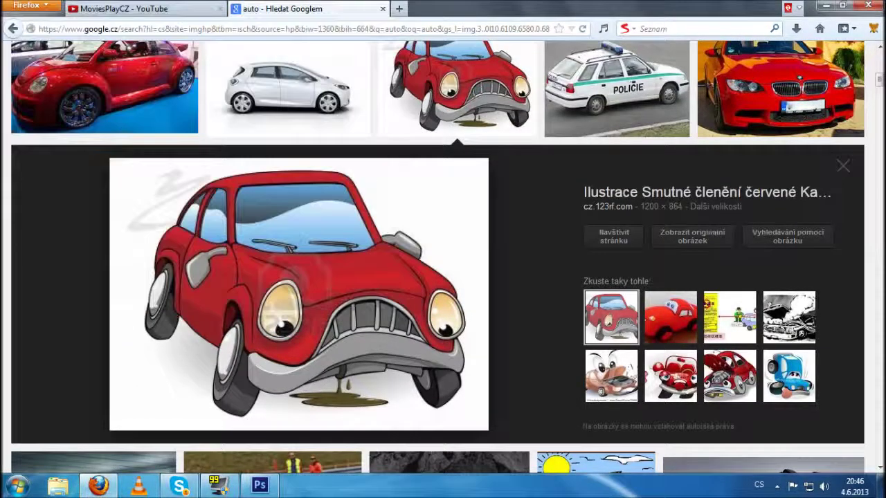
{"action": "right_click", "coordinate": [741, 65]}
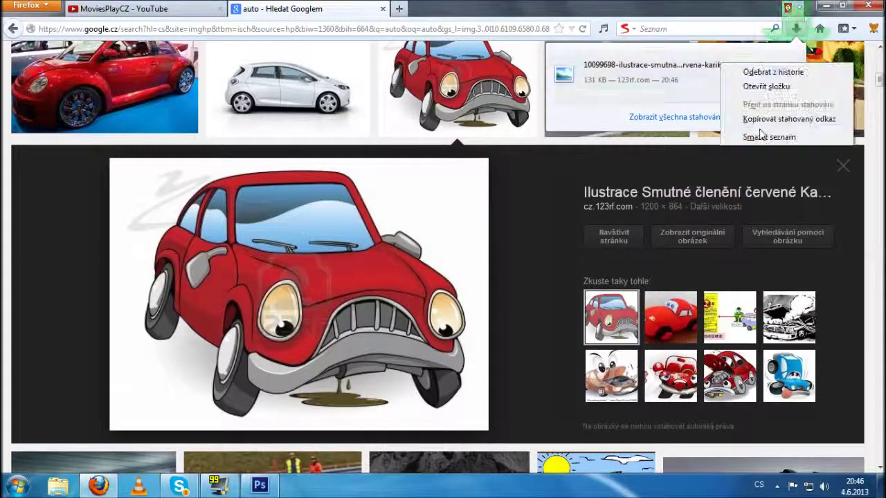
{"action": "left_click", "coordinate": [826, 5]}
{"action": "left_click", "coordinate": [826, 5]}
Shrink Photoshop's window and delete the downloaded car image from the desktop.
{"action": "double_click", "coordinate": [604, 6]}
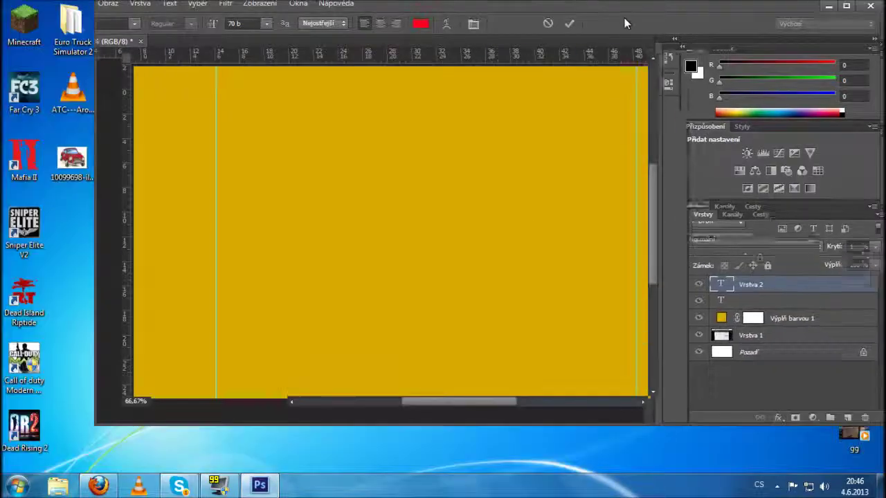
{"action": "left_click_drag", "start_coordinate": [604, 6], "coordinate": [621, 25]}
{"action": "left_click", "coordinate": [72, 160]}
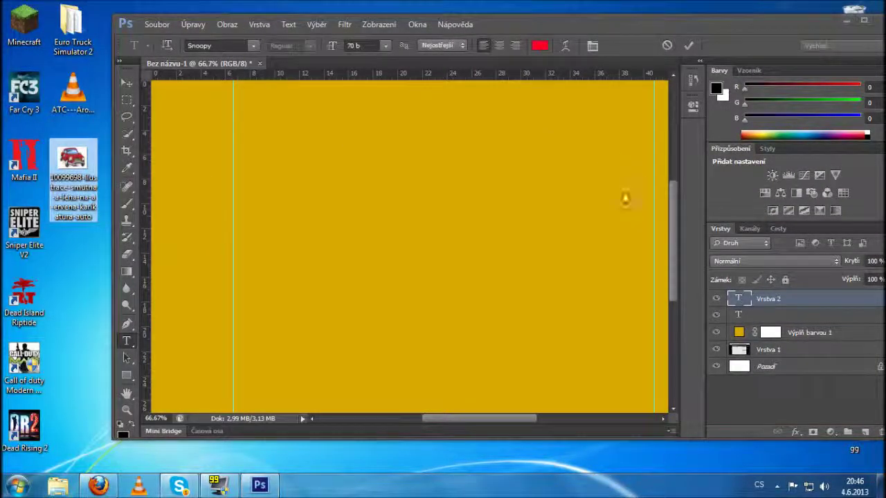
{"action": "key", "text": "Delete"}
{"action": "left_click", "coordinate": [494, 281]}
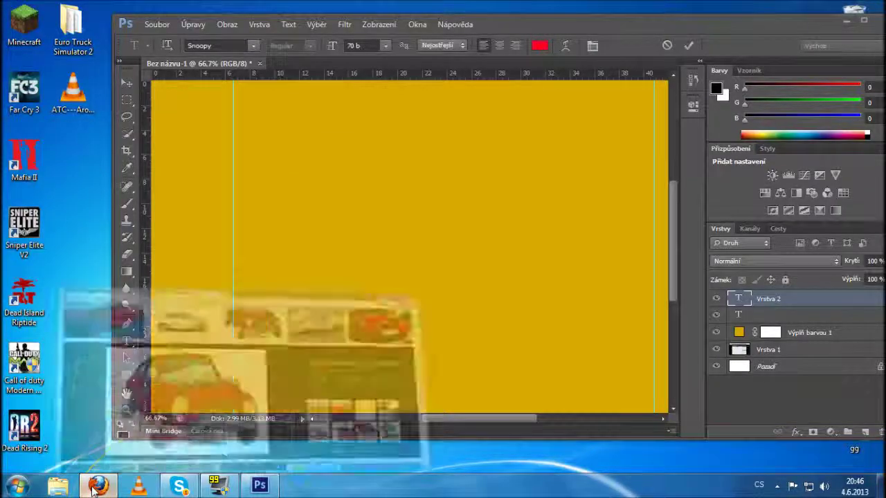
Return to the Firefox Google Images 'auto' results.
{"action": "left_click", "coordinate": [378, 307]}
{"action": "scroll", "coordinate": [379, 307], "scroll_direction": "down", "scroll_amount": 5}
{"action": "scroll", "coordinate": [386, 298], "scroll_direction": "down", "scroll_amount": 5}
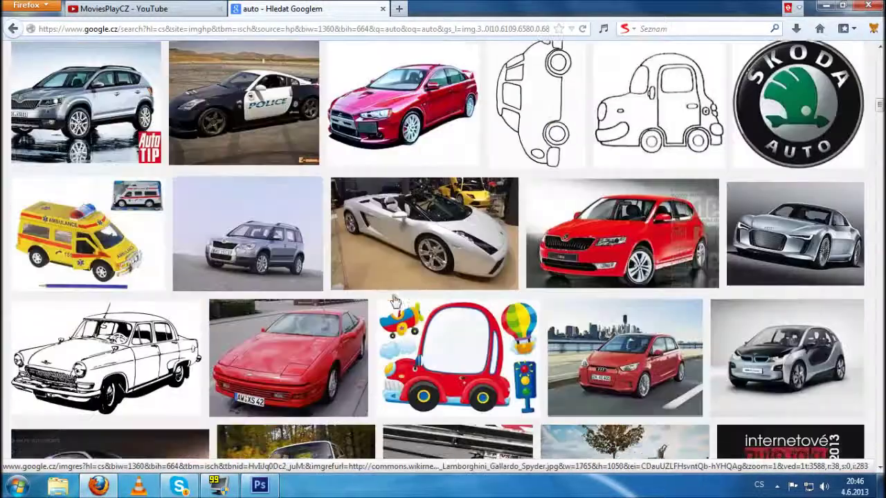
{"action": "scroll", "coordinate": [388, 277], "scroll_direction": "up", "scroll_amount": 1}
Replace the image search with 'pigman minecraft'.
{"action": "scroll", "coordinate": [291, 218], "scroll_direction": "up", "scroll_amount": 8}
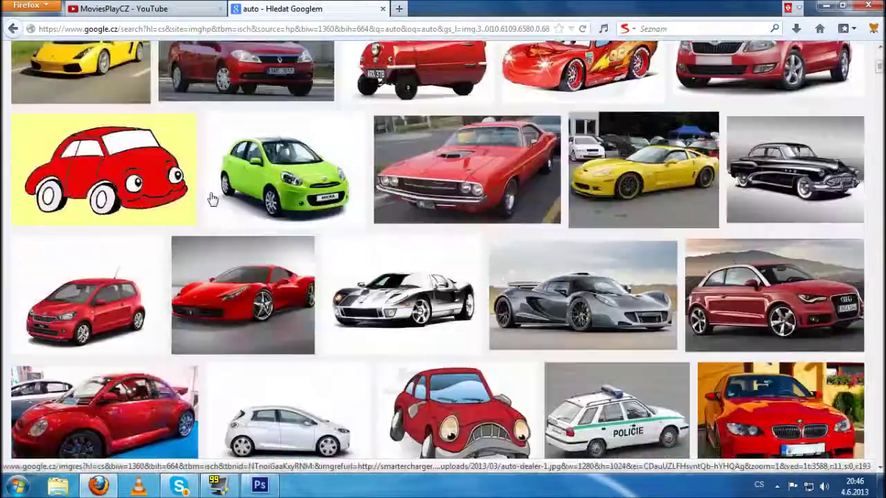
{"action": "scroll", "coordinate": [201, 166], "scroll_direction": "up", "scroll_amount": 2}
{"action": "key", "text": "ctrl+a"}
{"action": "key", "text": "BackSpace"}
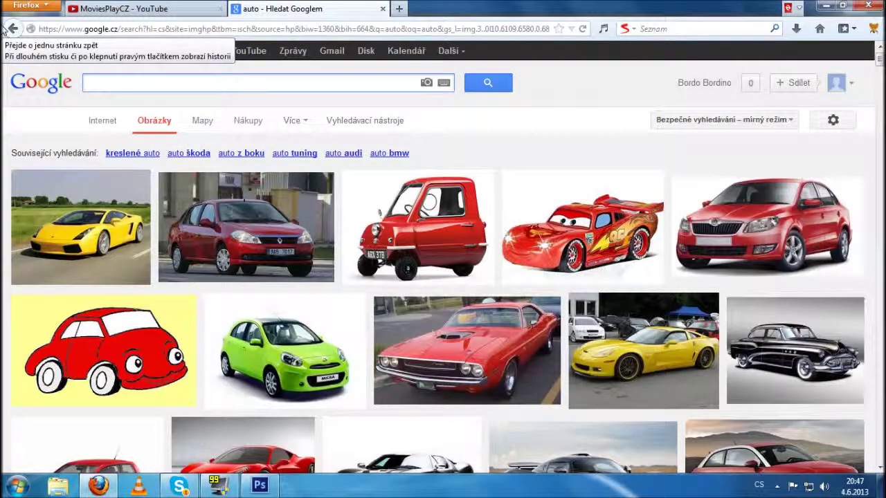
{"action": "type", "text": "pi"}
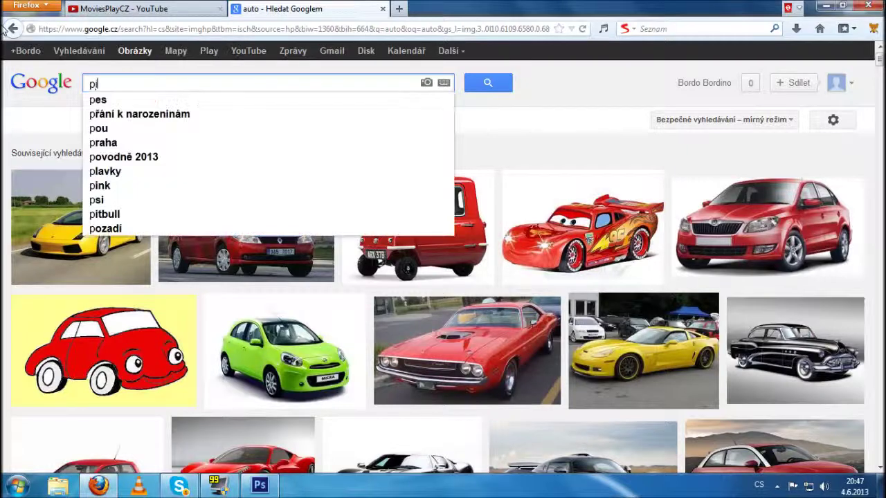
{"action": "type", "text": "gman minecraft"}
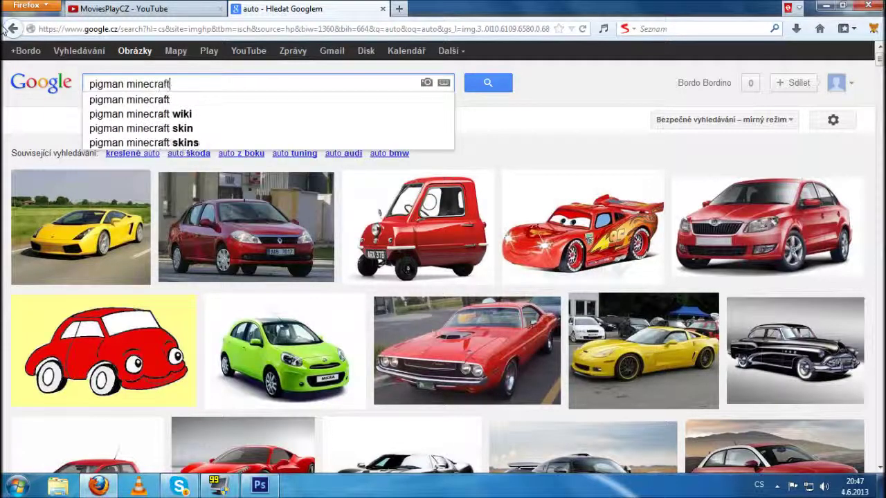
{"action": "key", "text": "Return"}
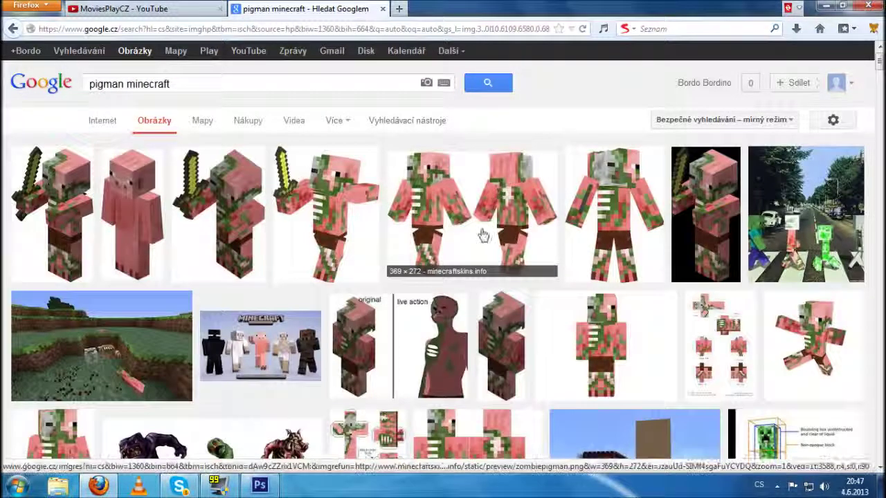
Scroll through the zombie pigman results, then jump back to the top.
{"action": "scroll", "coordinate": [481, 233], "scroll_direction": "down", "scroll_amount": 5}
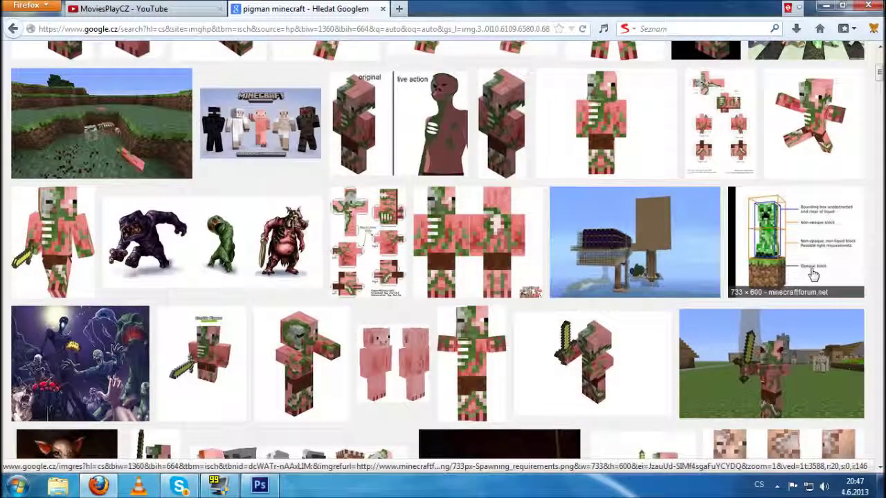
{"action": "scroll", "coordinate": [814, 276], "scroll_direction": "down", "scroll_amount": 1}
{"action": "scroll", "coordinate": [806, 283], "scroll_direction": "down", "scroll_amount": 4}
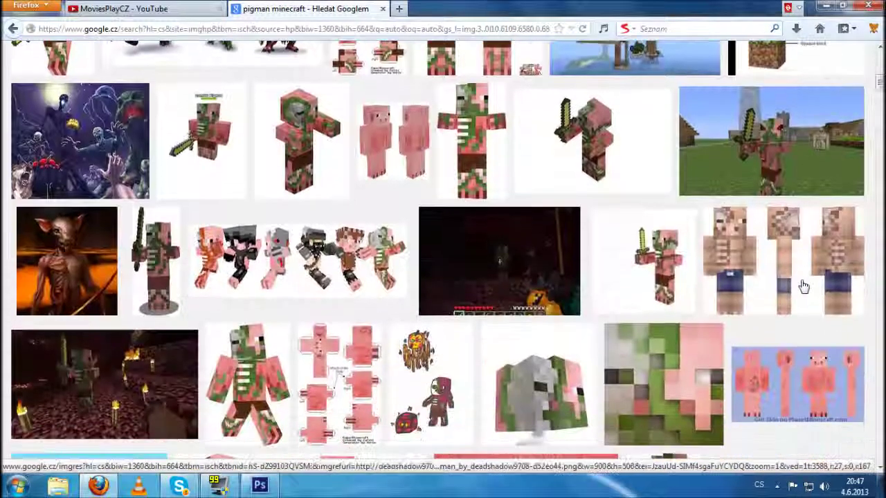
{"action": "scroll", "coordinate": [803, 286], "scroll_direction": "down", "scroll_amount": 5}
{"action": "scroll", "coordinate": [802, 288], "scroll_direction": "down", "scroll_amount": 4}
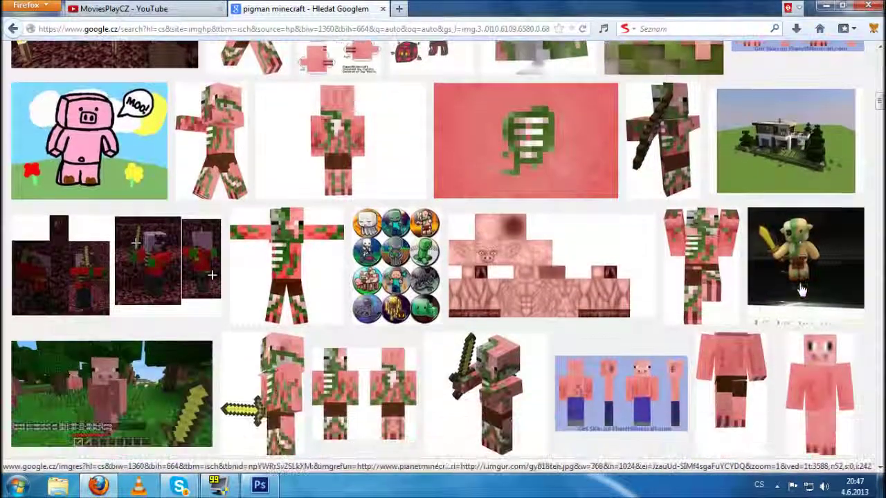
{"action": "scroll", "coordinate": [801, 291], "scroll_direction": "down", "scroll_amount": 3}
{"action": "scroll", "coordinate": [801, 291], "scroll_direction": "down", "scroll_amount": 3}
{"action": "scroll", "coordinate": [799, 293], "scroll_direction": "down", "scroll_amount": 4}
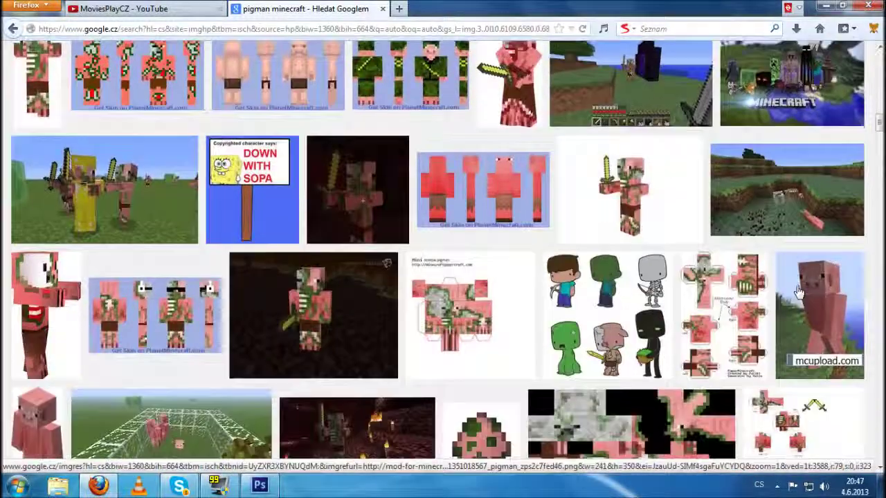
{"action": "scroll", "coordinate": [798, 295], "scroll_direction": "down", "scroll_amount": 2}
{"action": "scroll", "coordinate": [796, 294], "scroll_direction": "down", "scroll_amount": 5}
{"action": "scroll", "coordinate": [692, 277], "scroll_direction": "up", "scroll_amount": 2}
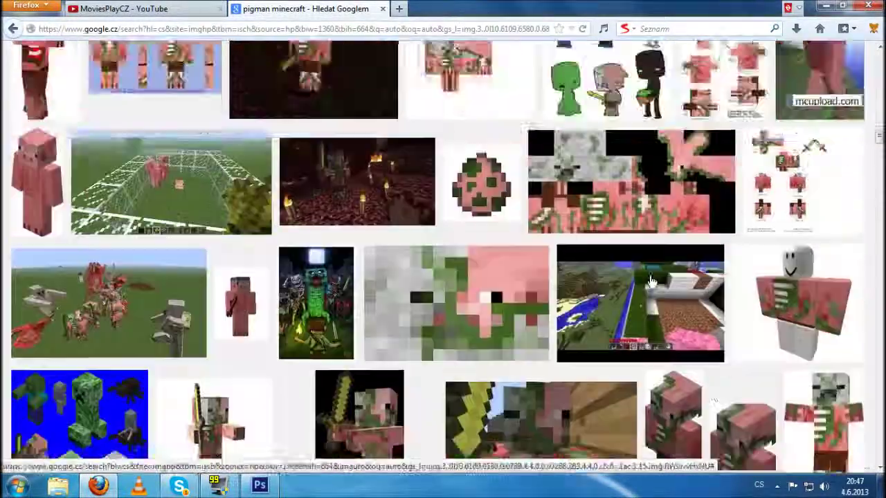
{"action": "scroll", "coordinate": [494, 234], "scroll_direction": "down", "scroll_amount": 8}
{"action": "key", "text": "Home"}
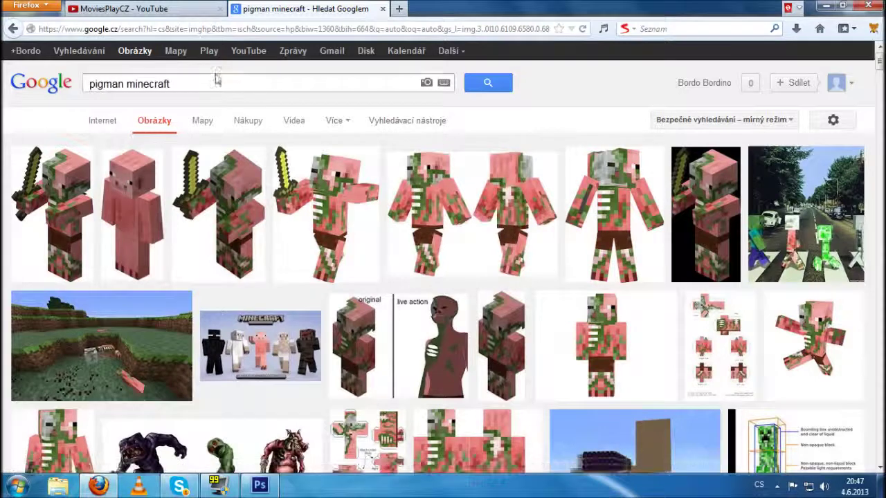
Search Google Images for 'minecraft pigman' and scroll through the results.
{"action": "key", "text": "ctrl+a"}
{"action": "type", "text": "m"}
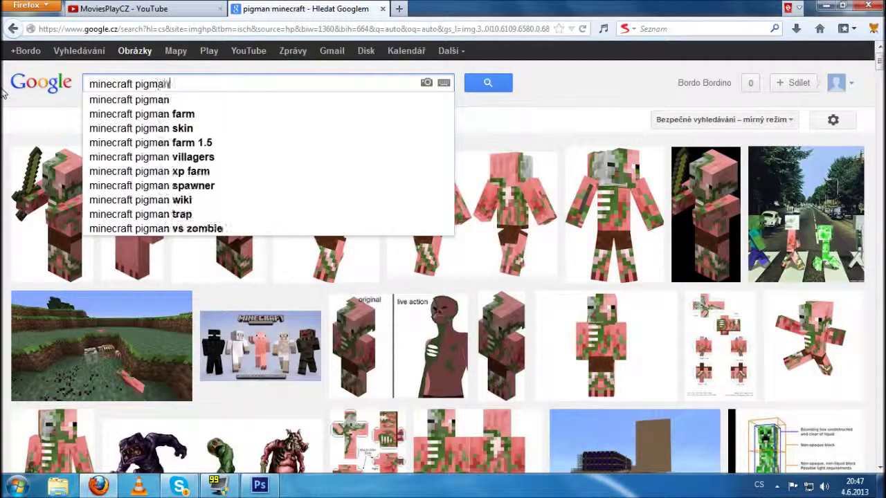
{"action": "key", "text": "Return"}
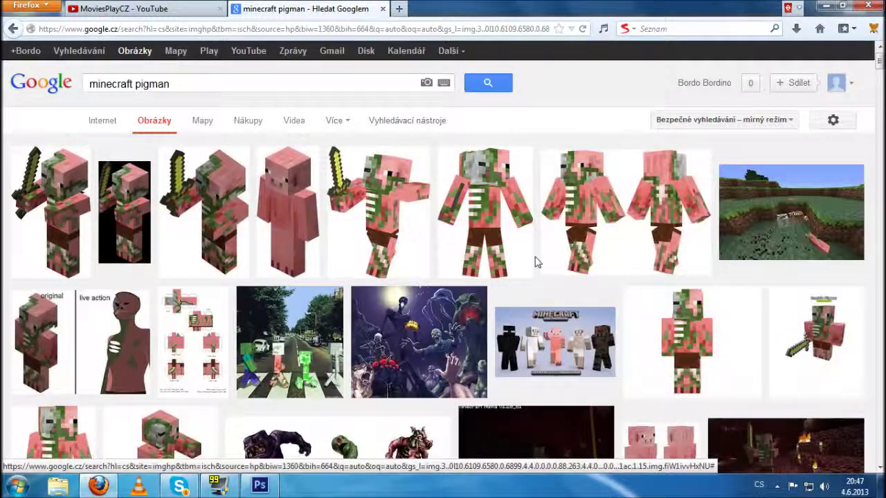
{"action": "scroll", "coordinate": [534, 263], "scroll_direction": "down", "scroll_amount": 2}
{"action": "scroll", "coordinate": [537, 265], "scroll_direction": "down", "scroll_amount": 1}
{"action": "scroll", "coordinate": [538, 267], "scroll_direction": "down", "scroll_amount": 1}
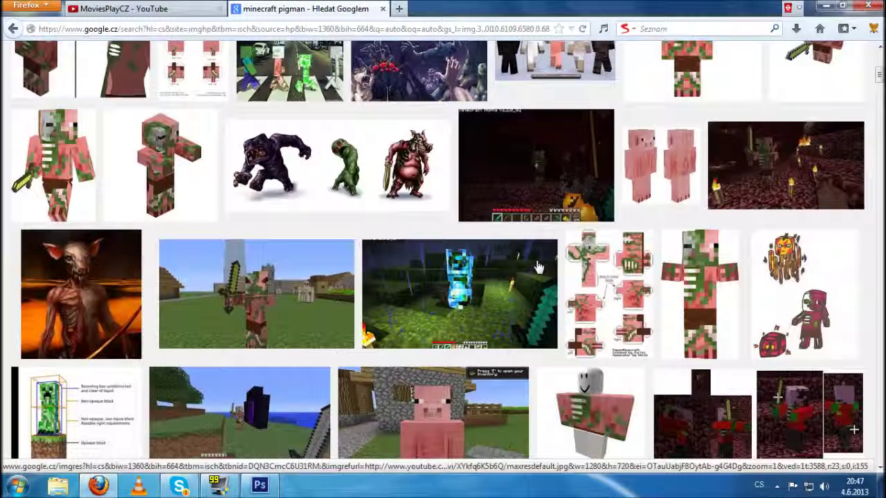
{"action": "scroll", "coordinate": [539, 267], "scroll_direction": "up", "scroll_amount": 3}
{"action": "scroll", "coordinate": [539, 258], "scroll_direction": "down", "scroll_amount": 2}
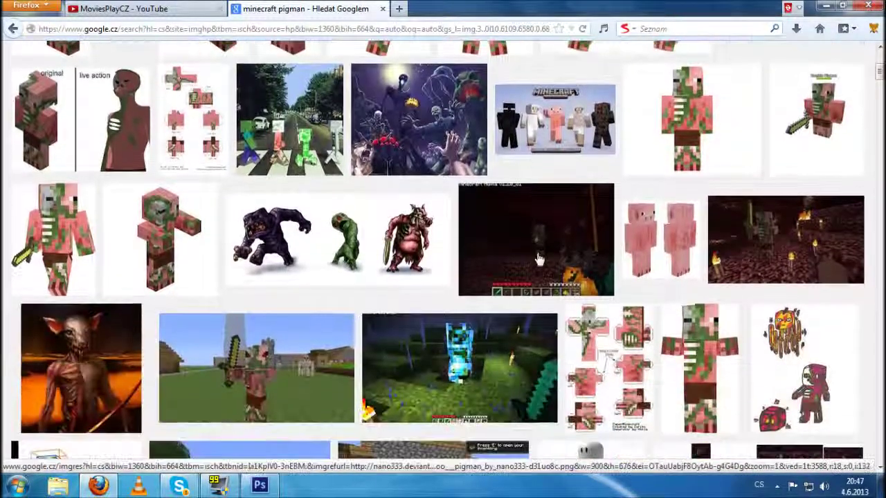
{"action": "scroll", "coordinate": [540, 258], "scroll_direction": "down", "scroll_amount": 2}
{"action": "scroll", "coordinate": [538, 258], "scroll_direction": "down", "scroll_amount": 2}
{"action": "scroll", "coordinate": [533, 257], "scroll_direction": "down", "scroll_amount": 3}
{"action": "scroll", "coordinate": [530, 261], "scroll_direction": "down", "scroll_amount": 2}
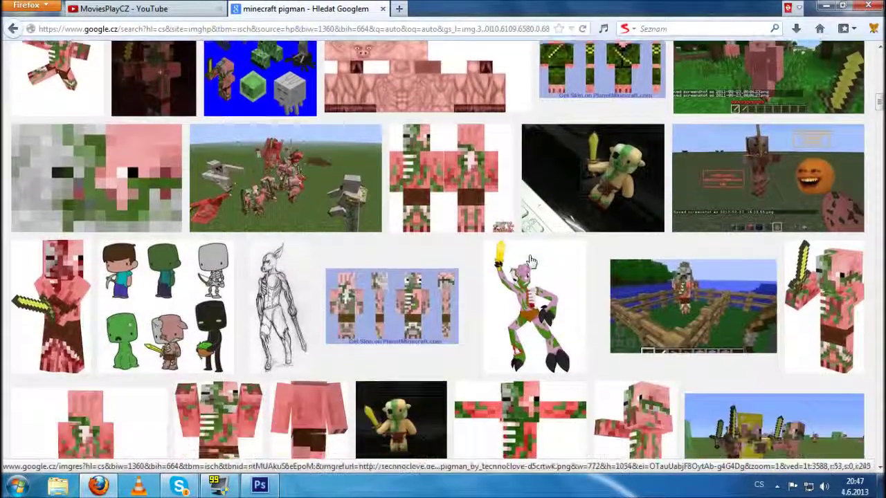
{"action": "scroll", "coordinate": [530, 260], "scroll_direction": "down", "scroll_amount": 2}
{"action": "scroll", "coordinate": [530, 249], "scroll_direction": "down", "scroll_amount": 1}
{"action": "scroll", "coordinate": [529, 235], "scroll_direction": "down", "scroll_amount": 1}
{"action": "scroll", "coordinate": [528, 208], "scroll_direction": "up", "scroll_amount": 3}
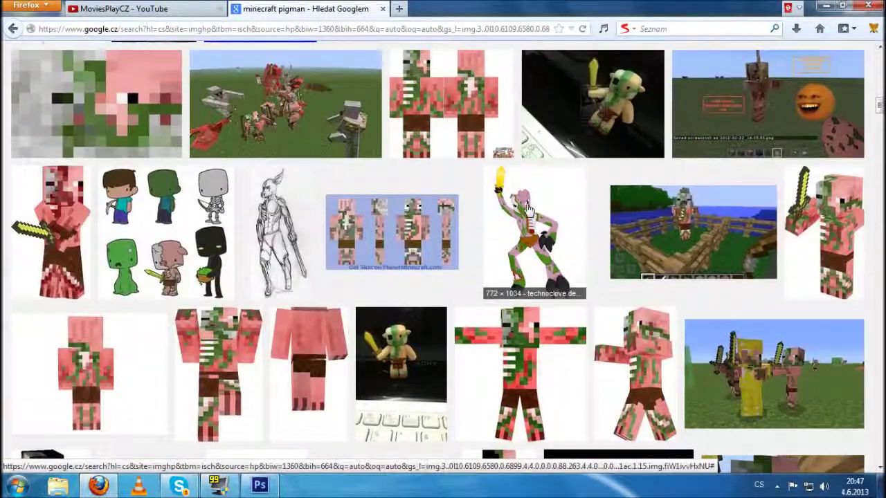
Save the TechnoClove Zombie Pigman drawing to the computer.
{"action": "left_click", "coordinate": [528, 208]}
{"action": "right_click", "coordinate": [333, 245]}
{"action": "left_click", "coordinate": [396, 380]}
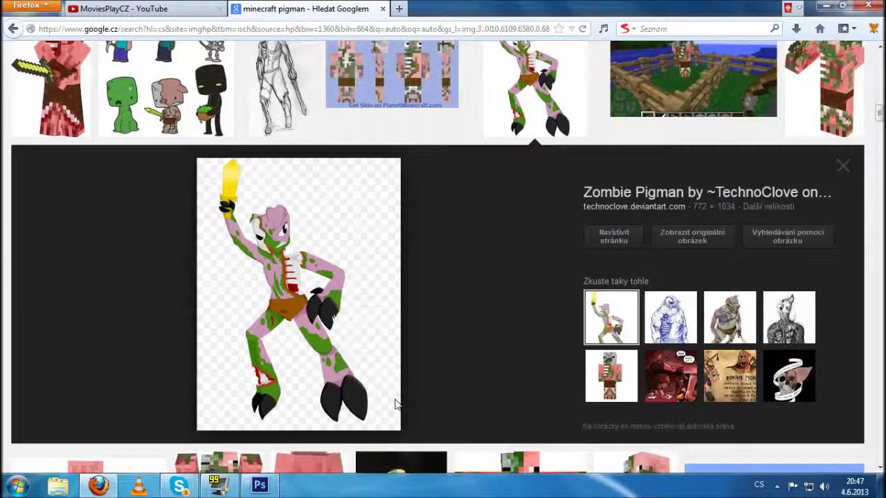
{"action": "left_click", "coordinate": [310, 289]}
Minimize Firefox and arrange Photoshop's window so the downloaded image is visible on the desktop.
{"action": "left_click", "coordinate": [827, 5]}
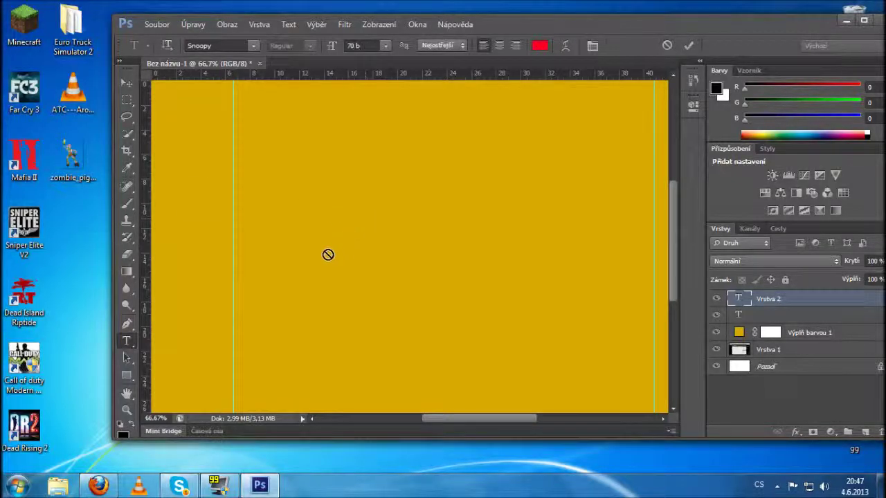
{"action": "left_click_drag", "start_coordinate": [328, 254], "coordinate": [61, 260]}
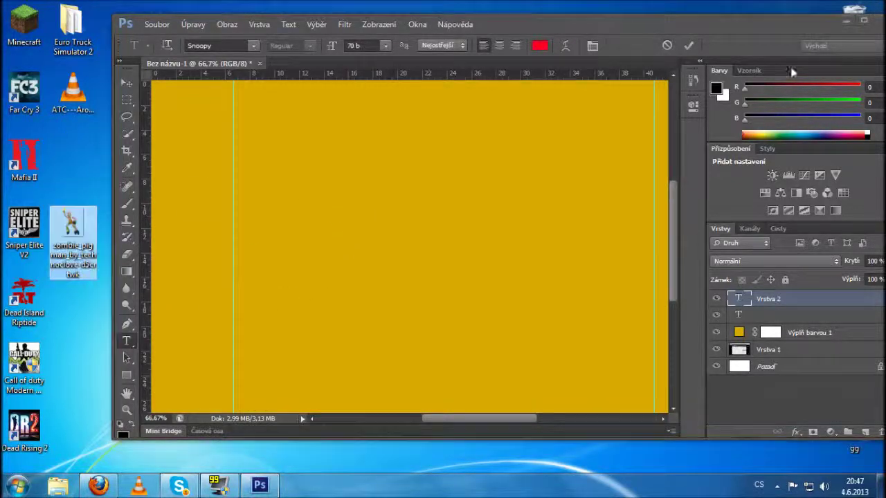
{"action": "left_click", "coordinate": [863, 22]}
{"action": "type", "text": "AHOJ"}
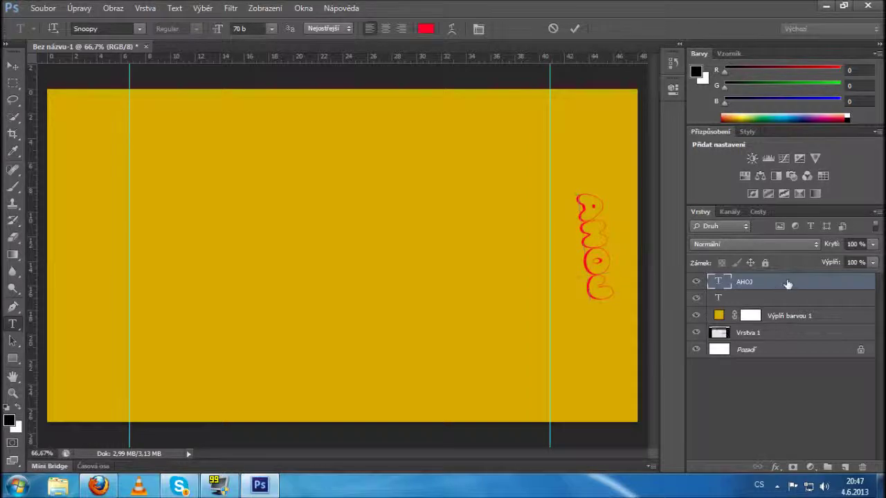
{"action": "double_click", "coordinate": [787, 285]}
{"action": "key", "text": "Escape"}
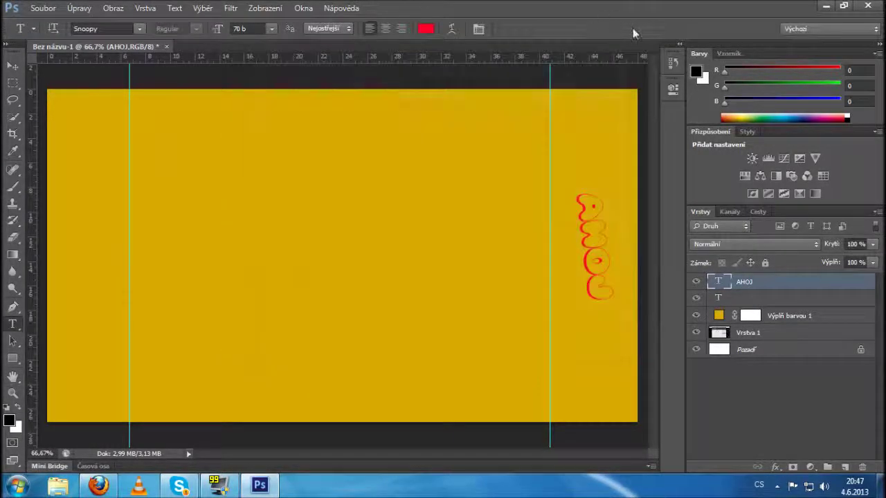
{"action": "left_click_drag", "start_coordinate": [588, 5], "coordinate": [589, 31]}
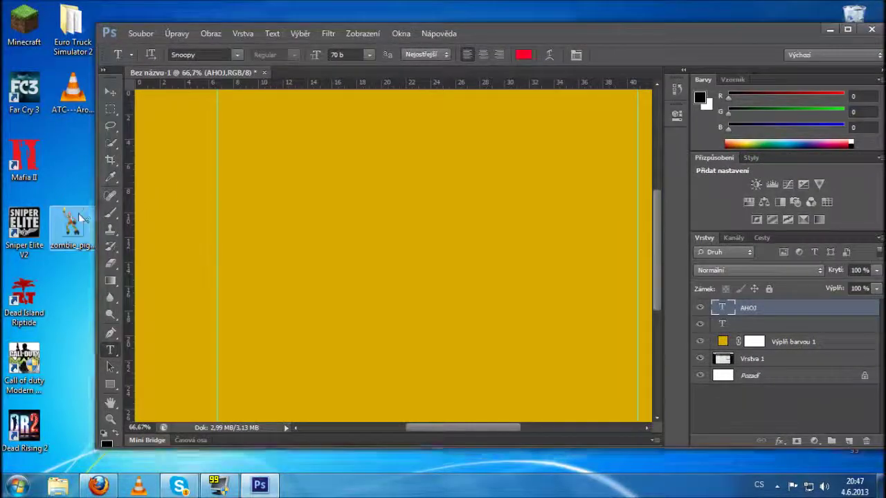
Bring the zombie pigman image into the document, scaled to about a third and placed bottom-right.
{"action": "left_click_drag", "start_coordinate": [509, 216], "coordinate": [508, 218]}
{"action": "left_click", "coordinate": [847, 29]}
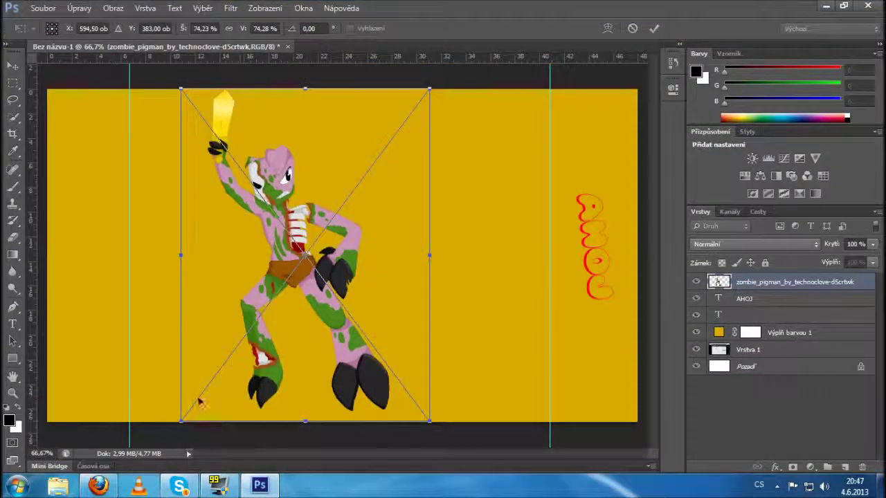
{"action": "left_click_drag", "start_coordinate": [179, 420], "coordinate": [313, 263]}
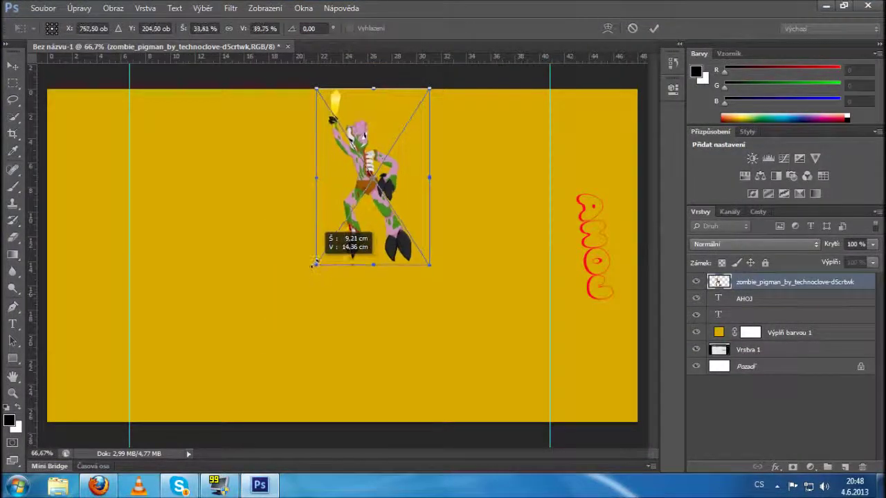
{"action": "mouse_move", "coordinate": [369, 122]}
{"action": "left_mouse_down"}
{"action": "mouse_move", "coordinate": [594, 268]}
{"action": "mouse_move", "coordinate": [591, 290]}
{"action": "left_mouse_up"}
{"action": "key", "text": "Return"}
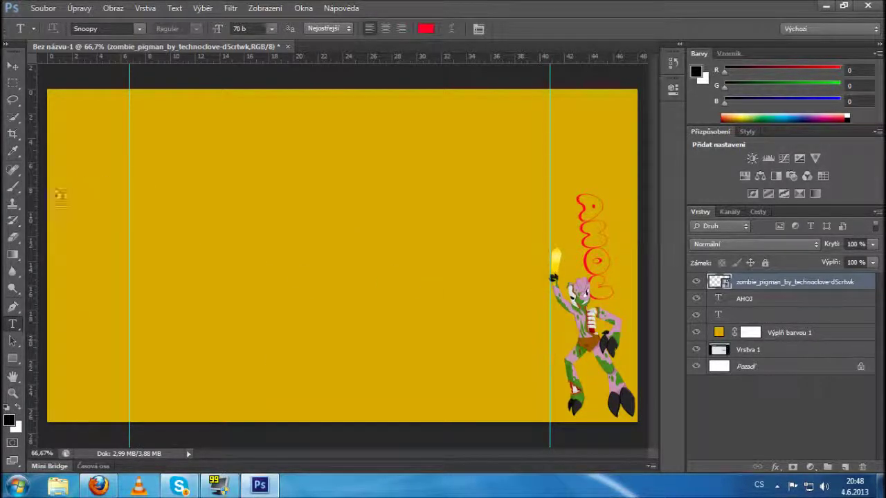
Add YOUTUBE text at the left, moved lower and tilted steeply counter-clockwise.
{"action": "left_click", "coordinate": [80, 195]}
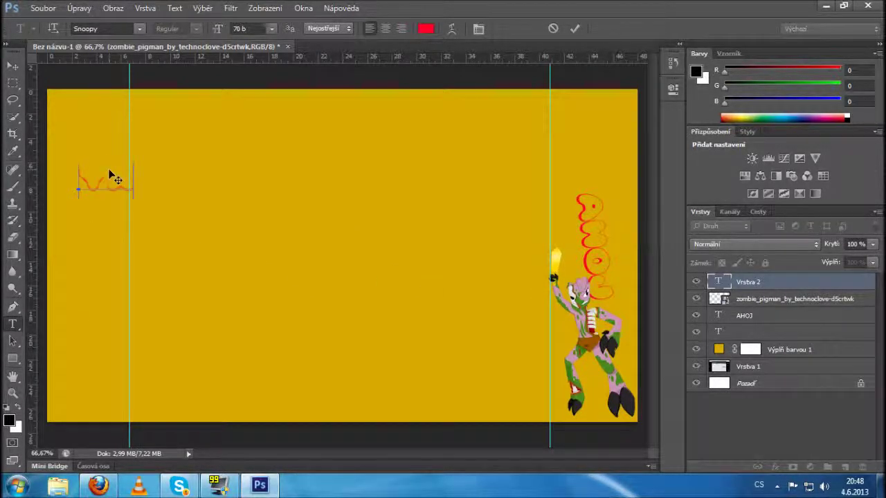
{"action": "type", "text": "o"}
{"action": "type", "text": "tub"}
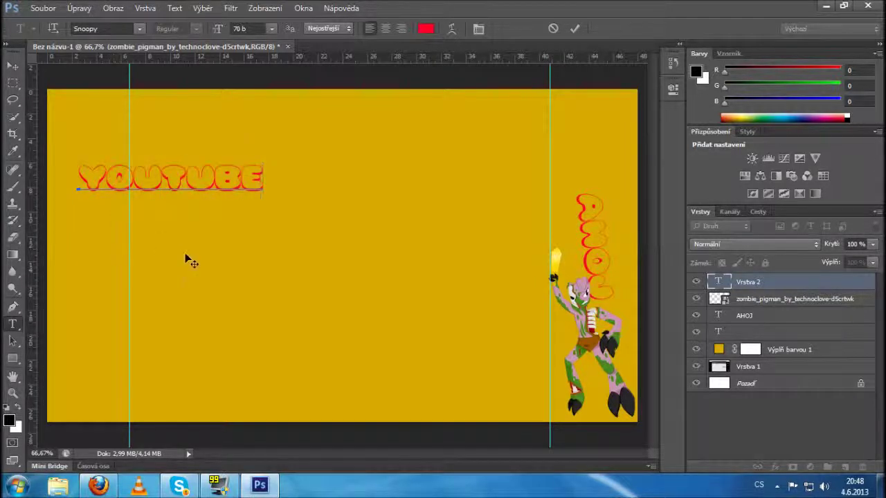
{"action": "left_click_drag", "start_coordinate": [187, 259], "coordinate": [158, 310]}
{"action": "mouse_move", "coordinate": [168, 210]}
{"action": "left_mouse_down"}
{"action": "mouse_move", "coordinate": [81, 148]}
{"action": "mouse_move", "coordinate": [74, 135]}
{"action": "mouse_move", "coordinate": [86, 131]}
{"action": "left_mouse_up"}
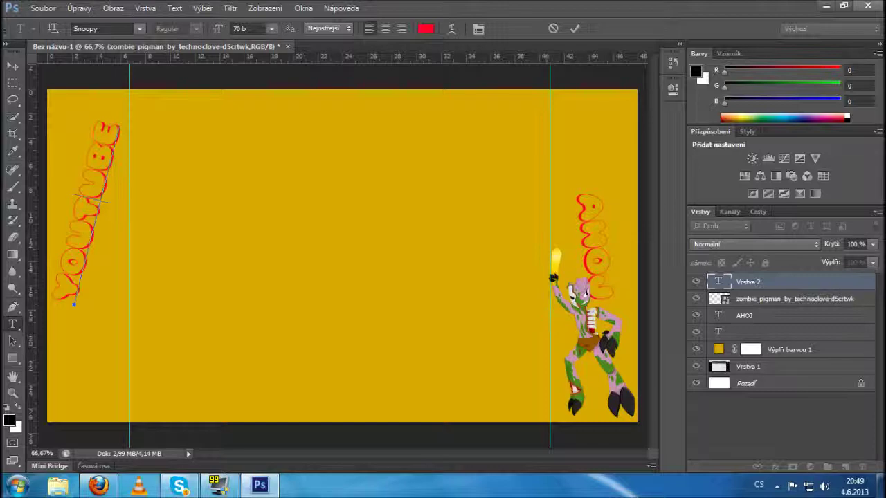
Close Photoshop, discarding the uncommitted YOUTUBE text edit.
{"action": "left_click", "coordinate": [867, 4]}
{"action": "left_click", "coordinate": [448, 192]}
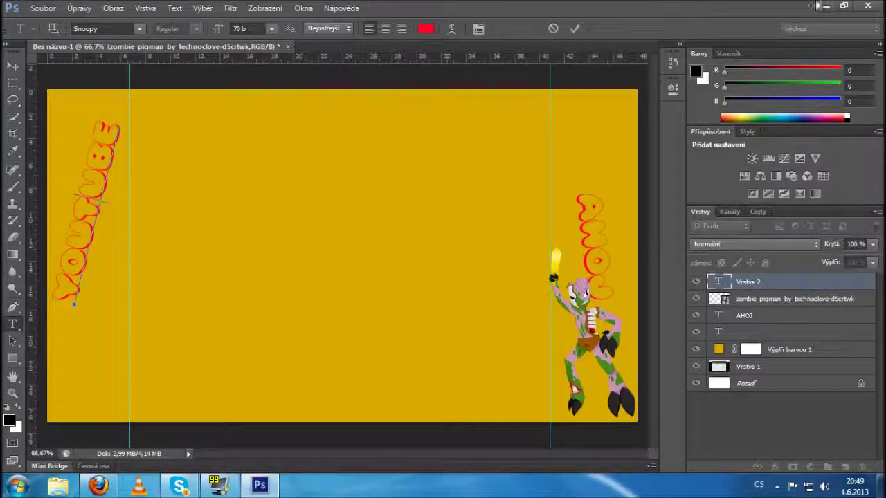
{"action": "left_click", "coordinate": [867, 4]}
{"action": "left_click", "coordinate": [525, 196]}
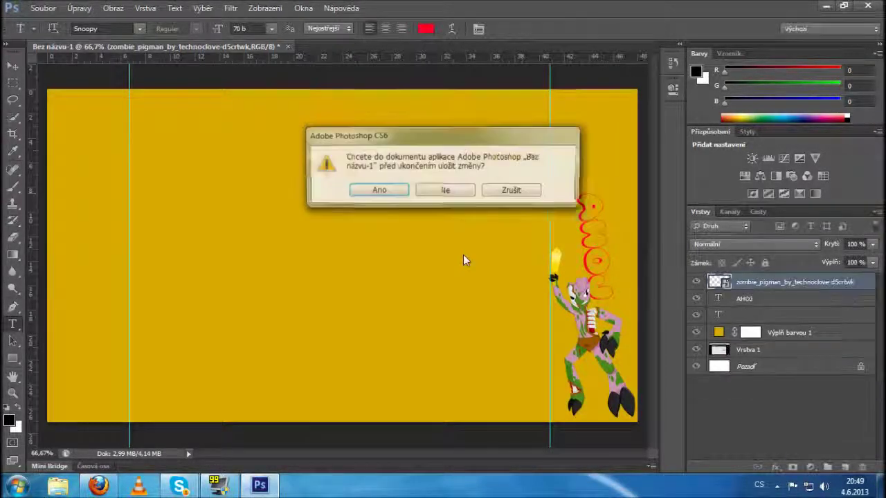
Quit without saving Bez názvu-1, trash the zombie_pig image, and empty the Recycle Bin.
{"action": "left_click", "coordinate": [467, 199]}
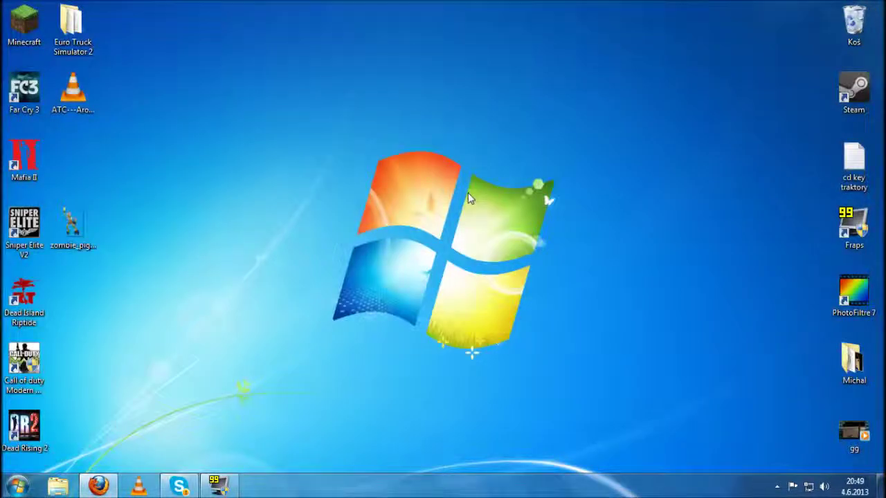
{"action": "left_click_drag", "start_coordinate": [72, 225], "coordinate": [860, 17]}
{"action": "right_click", "coordinate": [859, 19]}
{"action": "left_click", "coordinate": [838, 45]}
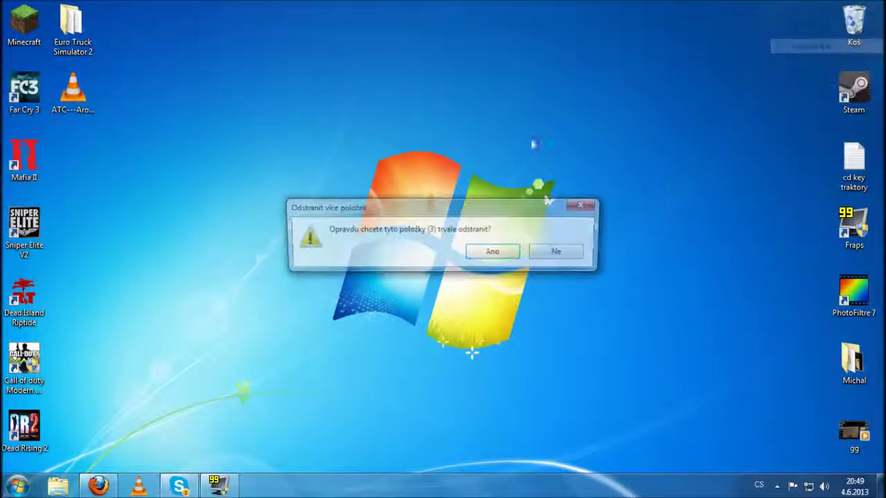
{"action": "left_click", "coordinate": [496, 250]}
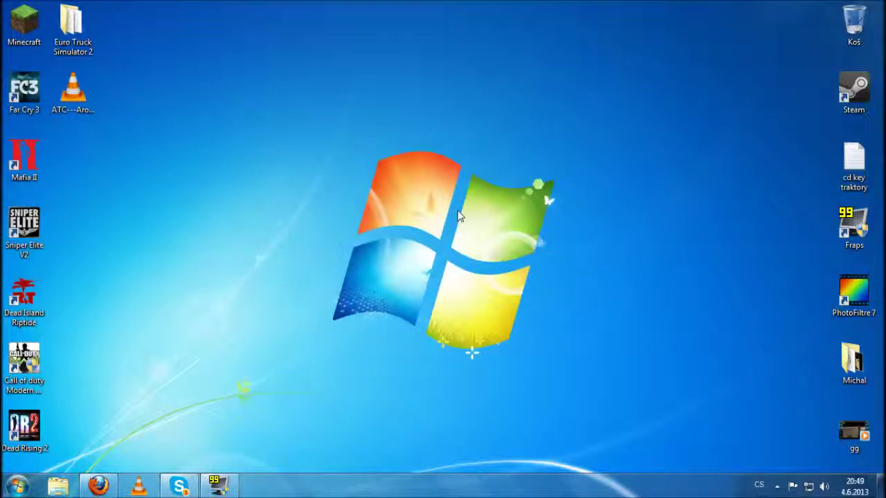